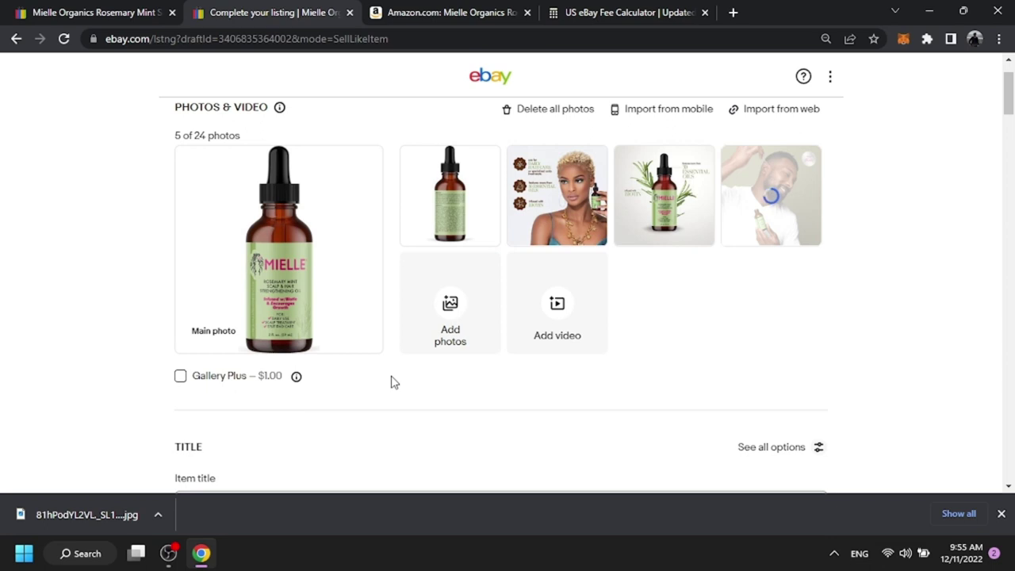
Save the green Directions image from the Amazon product gallery to the Desktop as a JPEG.
click(428, 15)
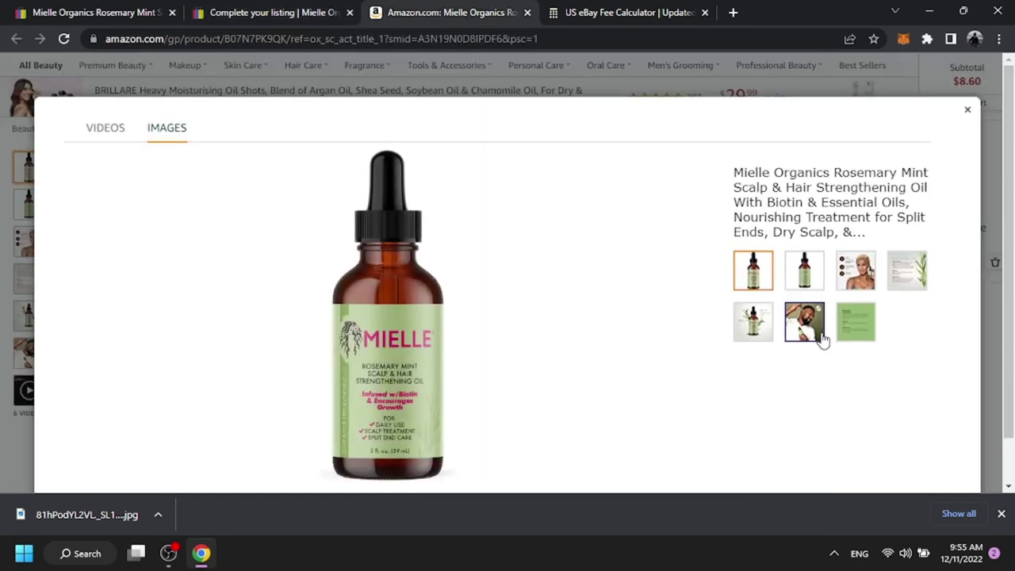
click(852, 327)
right_click(416, 288)
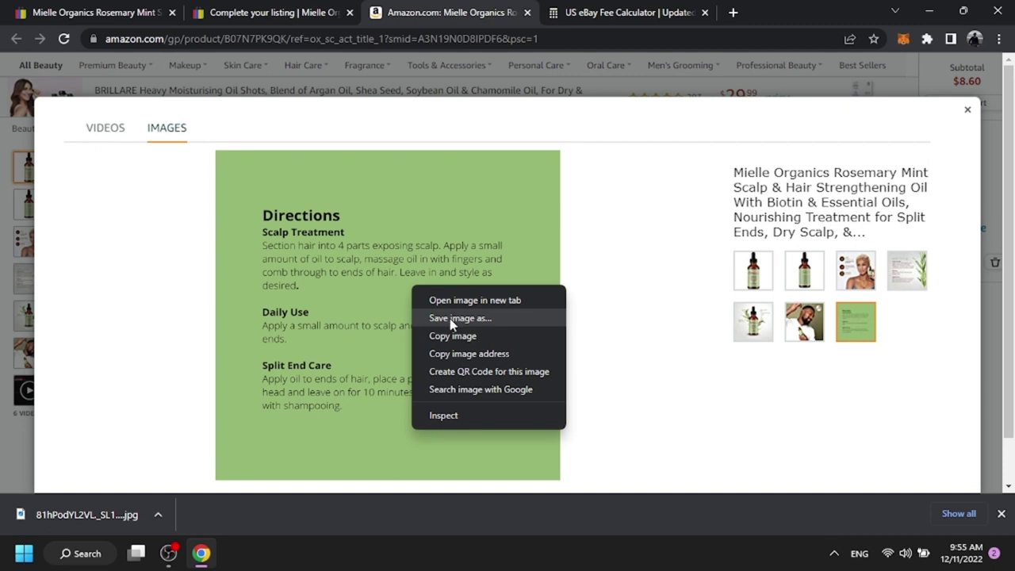
click(455, 318)
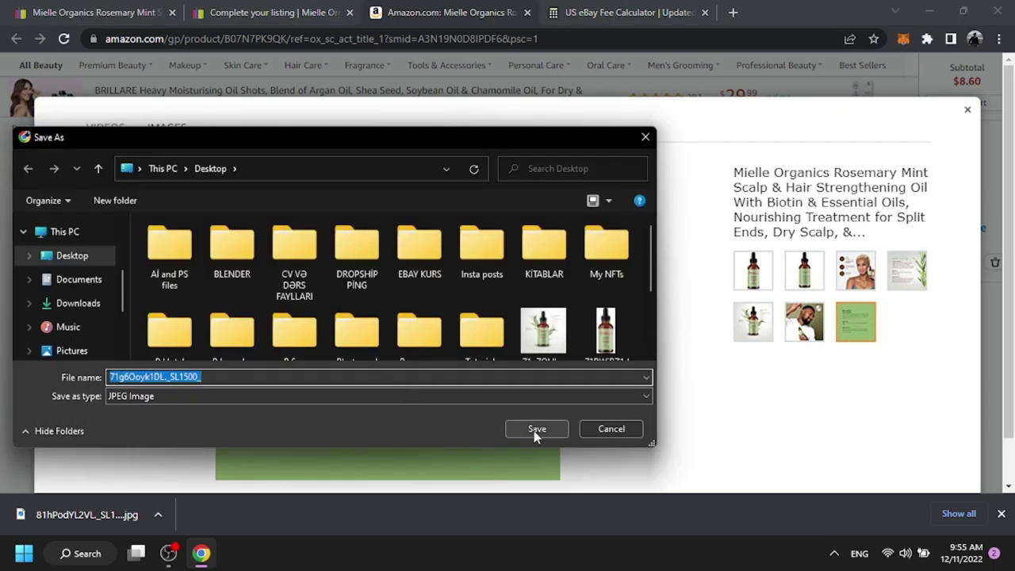
click(536, 429)
Add the downloaded Directions image to the eBay listing's photos and dismiss the downloads bar.
click(358, 11)
drag(99, 513, 596, 293)
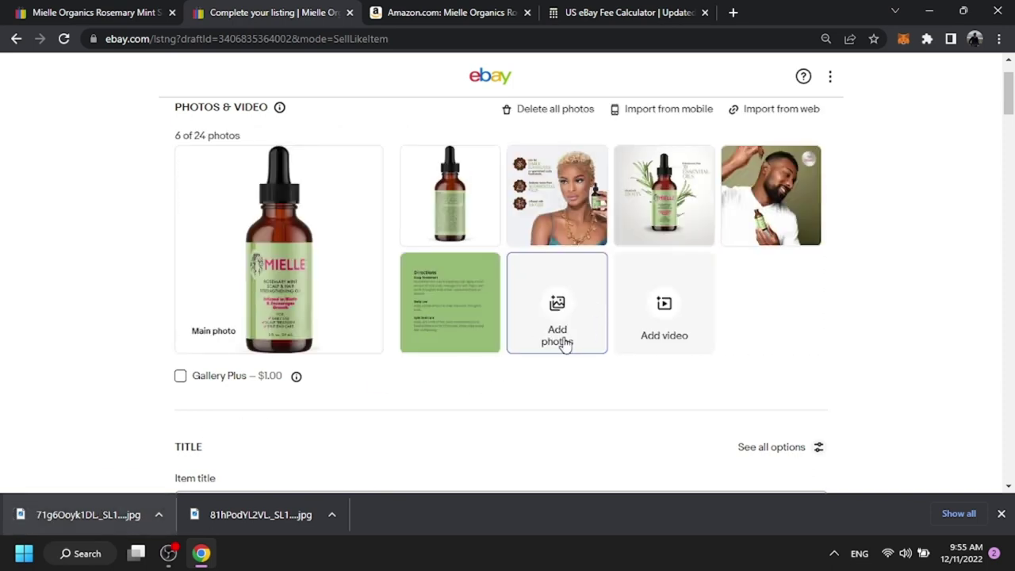
click(1000, 513)
mouse_move(662, 204)
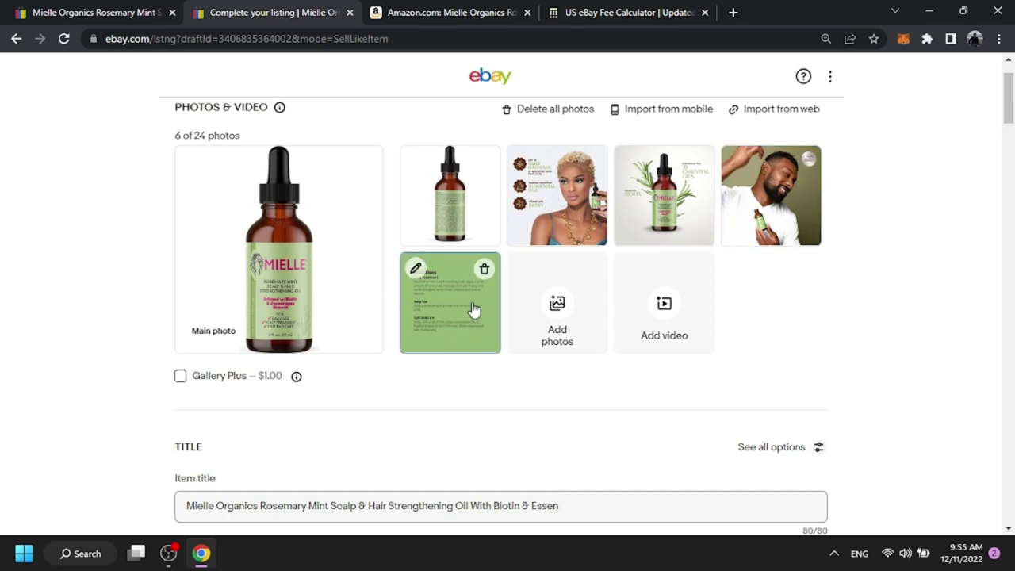
Check the draft's item title against the source eBay listing's title and copy it.
scroll(463, 303, down, 1)
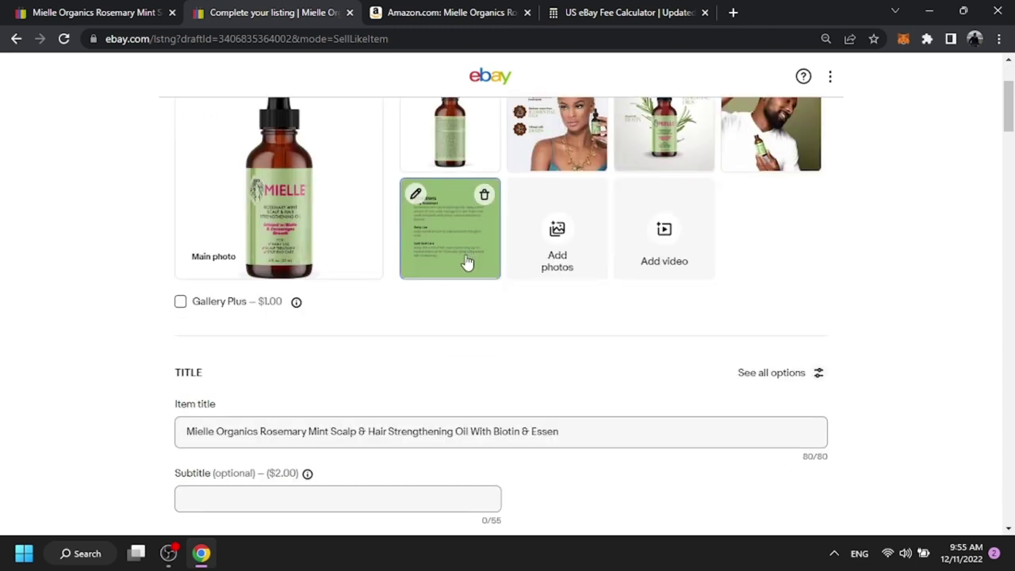
scroll(467, 264, down, 2)
drag(185, 283, 570, 285)
click(577, 286)
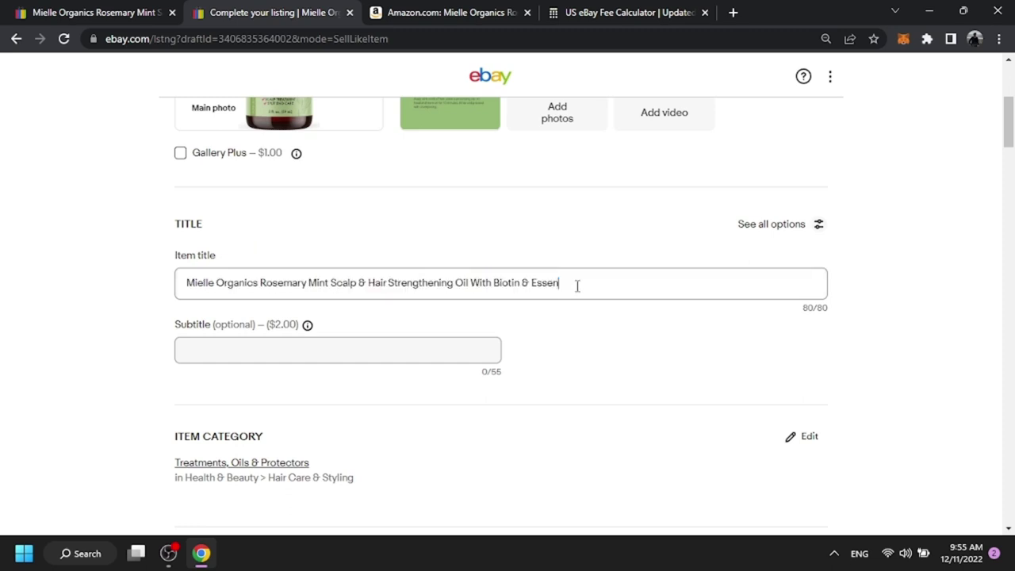
click(134, 9)
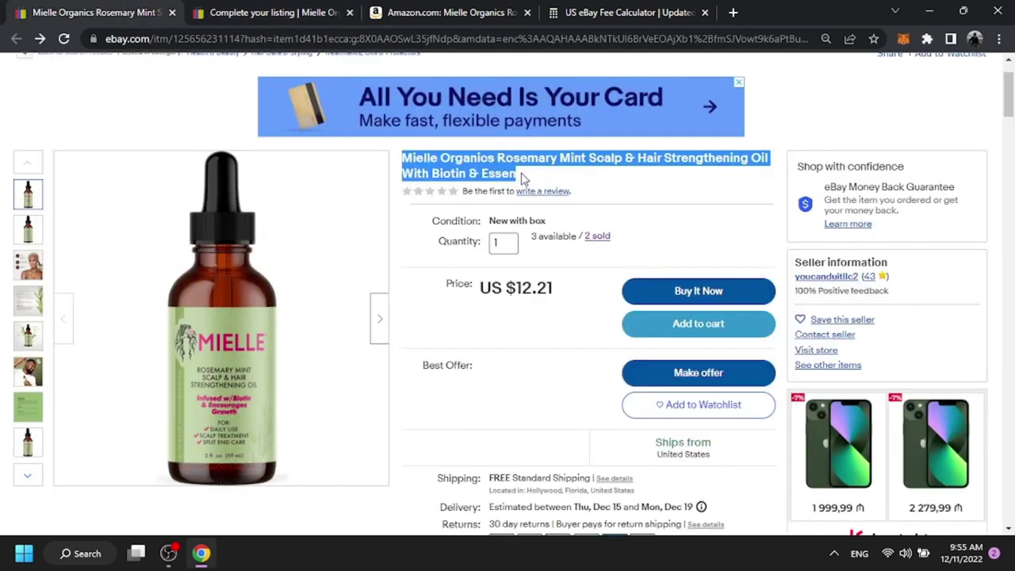
click(278, 11)
drag(580, 291, 183, 290)
key(ctrl+c)
click(186, 292)
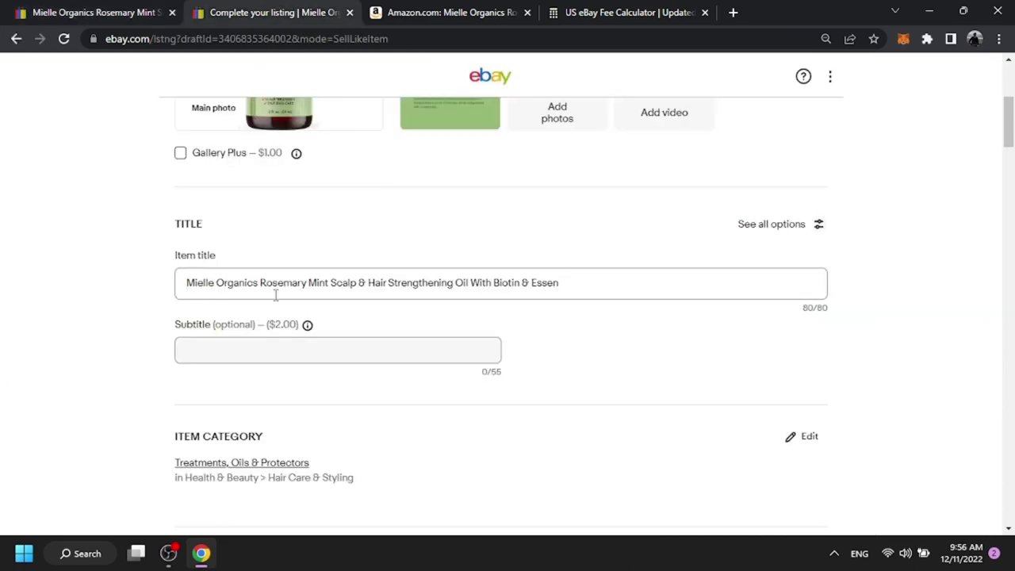
Review the draft's subtitle, item category and required item specifics.
scroll(599, 288, down, 1)
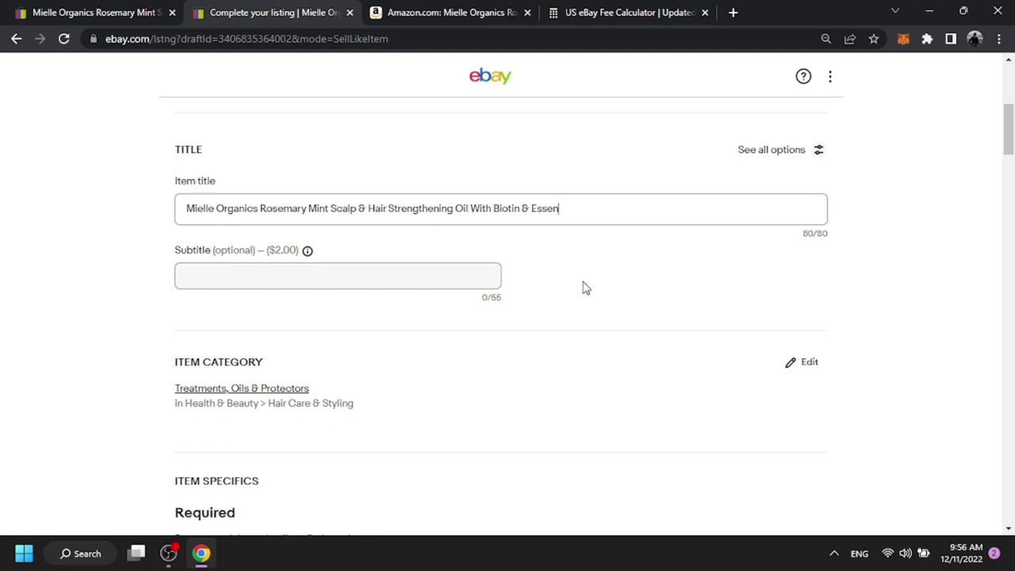
scroll(584, 287, down, 1)
double_click(279, 179)
click(377, 188)
scroll(386, 214, down, 1)
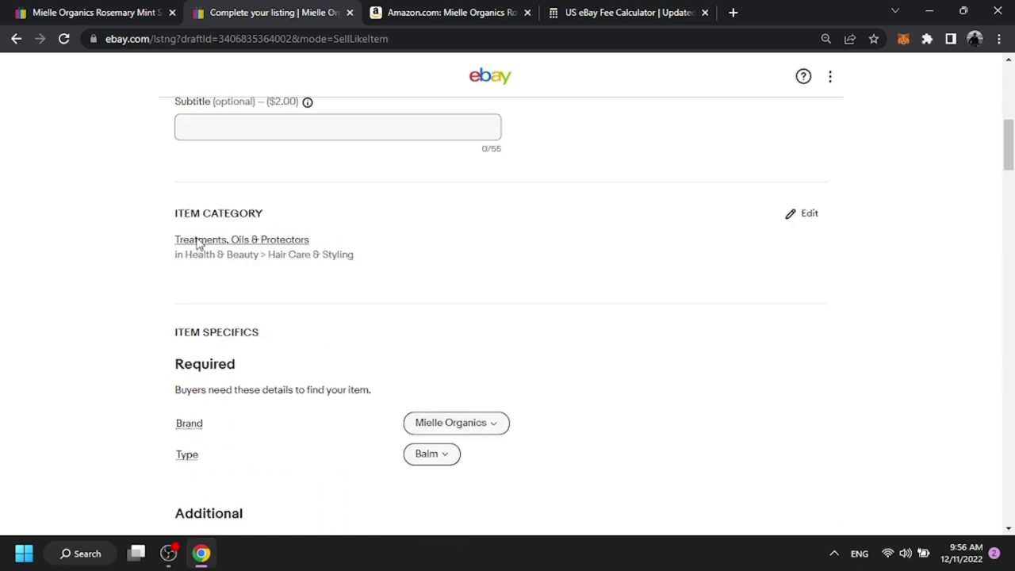
click(260, 244)
click(682, 96)
scroll(502, 281, down, 2)
scroll(476, 265, down, 1)
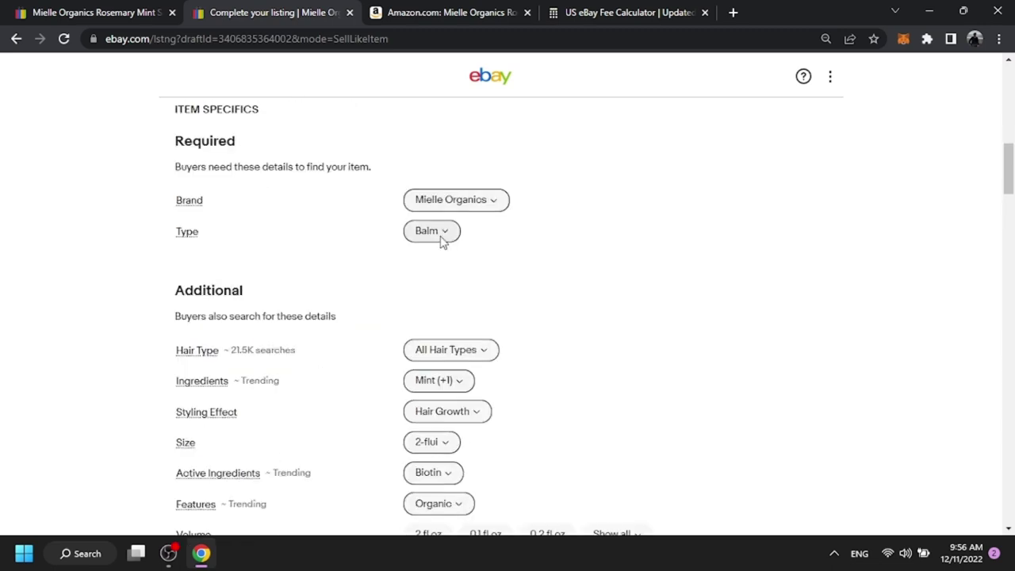
Switch to the Amazon product page, close the image viewer and examine the product details and bottle label.
click(456, 11)
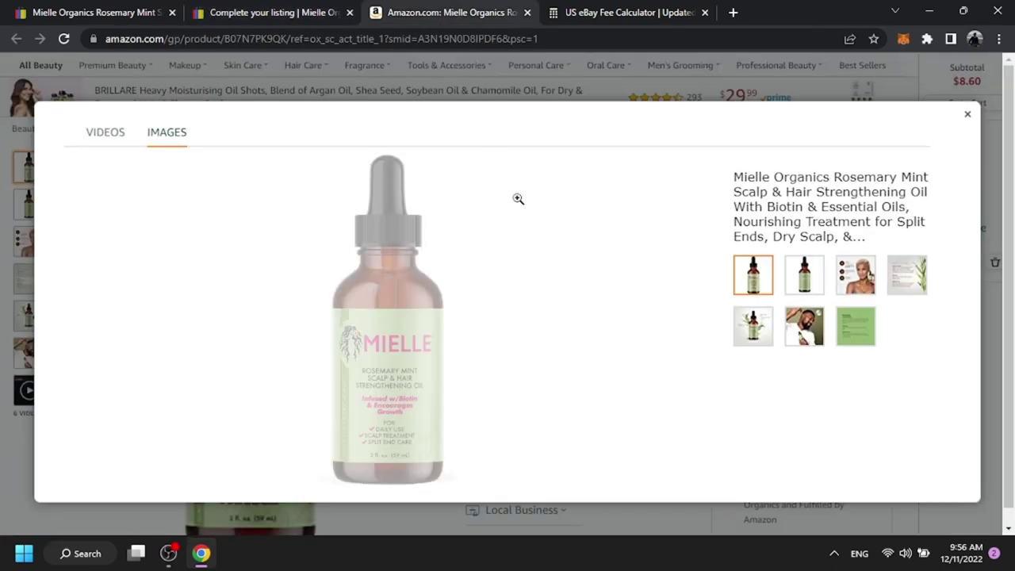
click(967, 116)
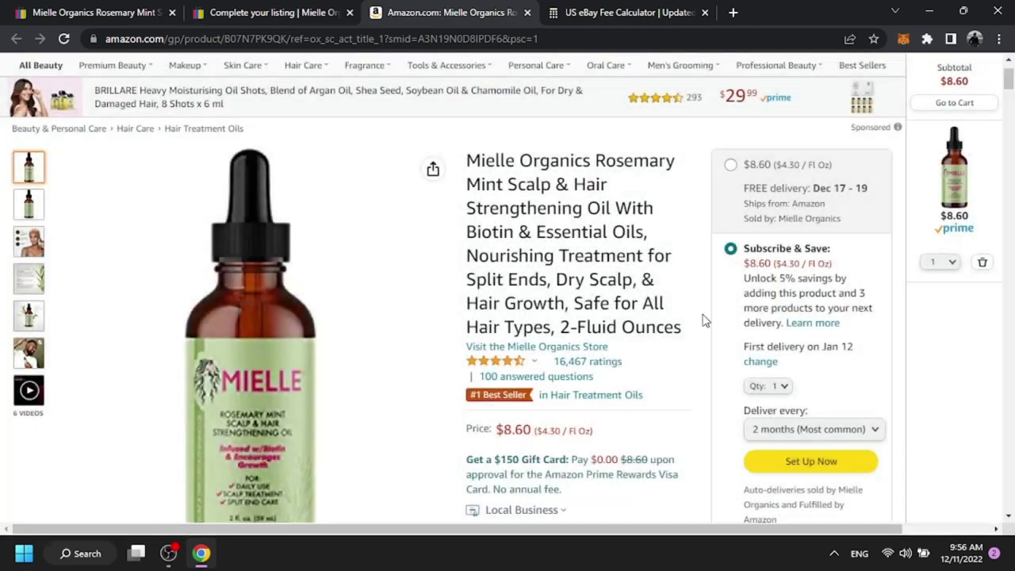
scroll(663, 319, down, 3)
scroll(272, 232, down, 2)
mouse_move(272, 232)
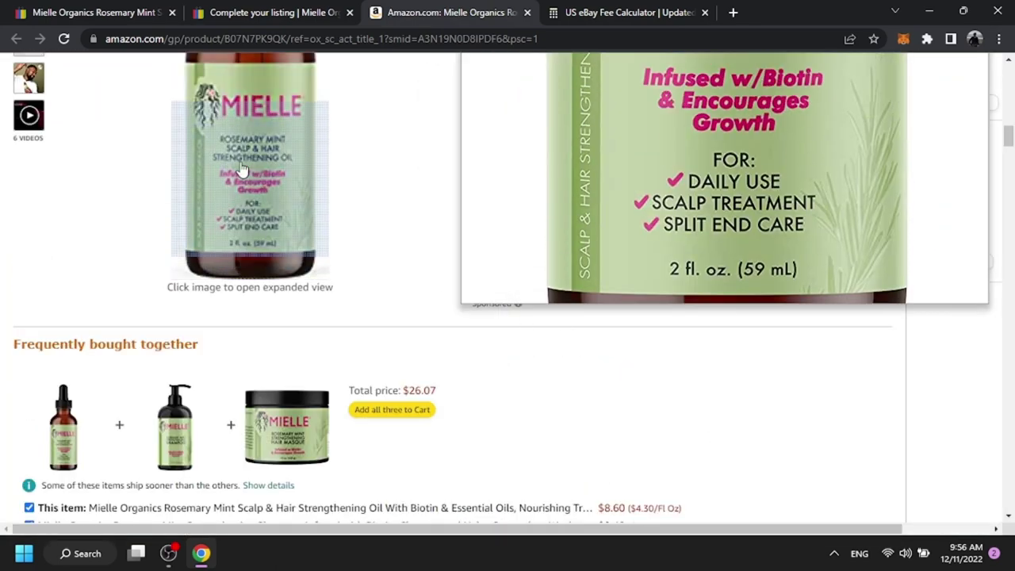
Return to the eBay draft and review the additional item specifics, from Hair Type through UPC.
click(230, 9)
scroll(507, 333, down, 2)
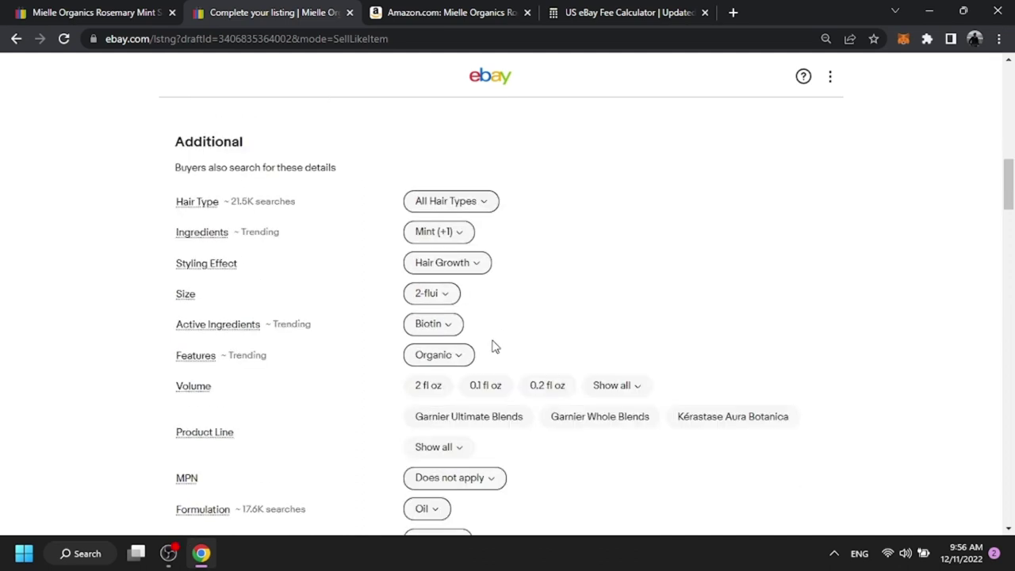
scroll(508, 294, down, 1)
scroll(520, 378, down, 2)
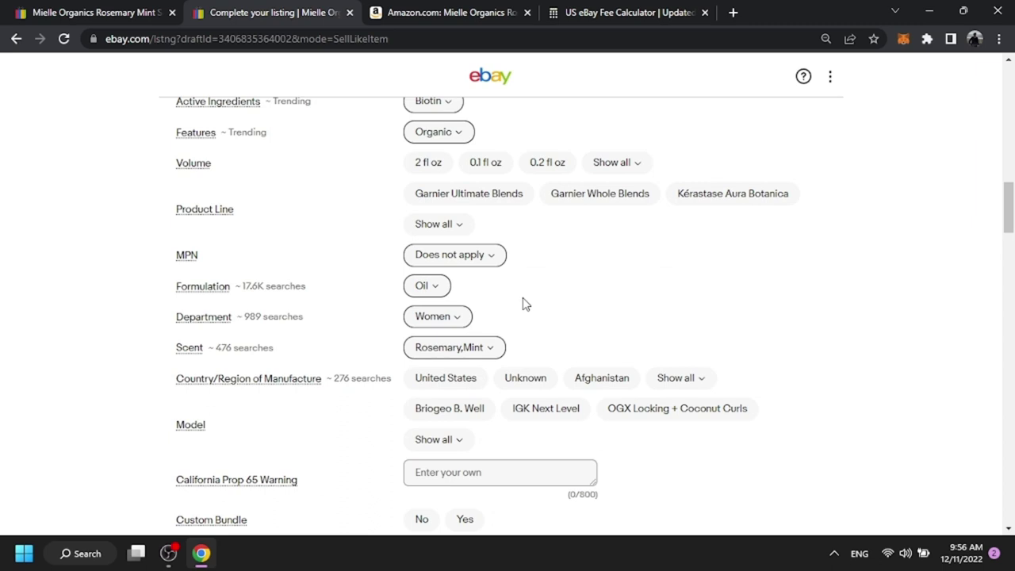
scroll(521, 304, up, 4)
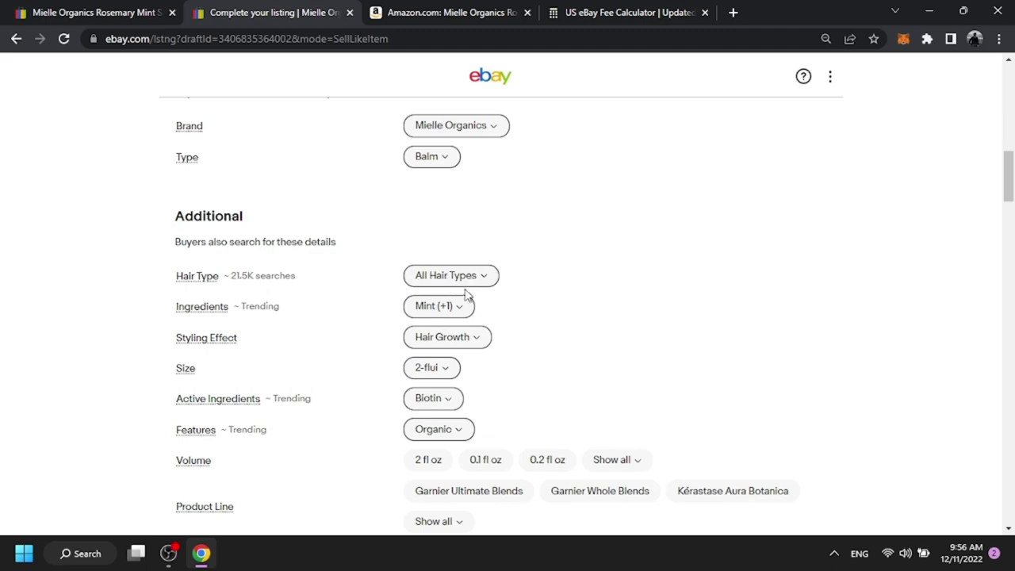
scroll(464, 442, down, 2)
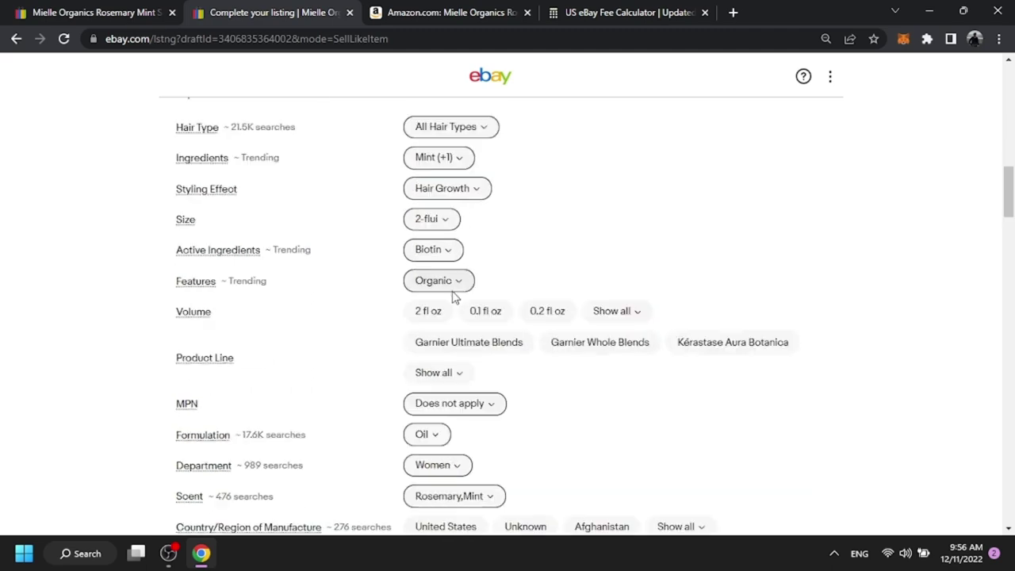
scroll(430, 373, down, 4)
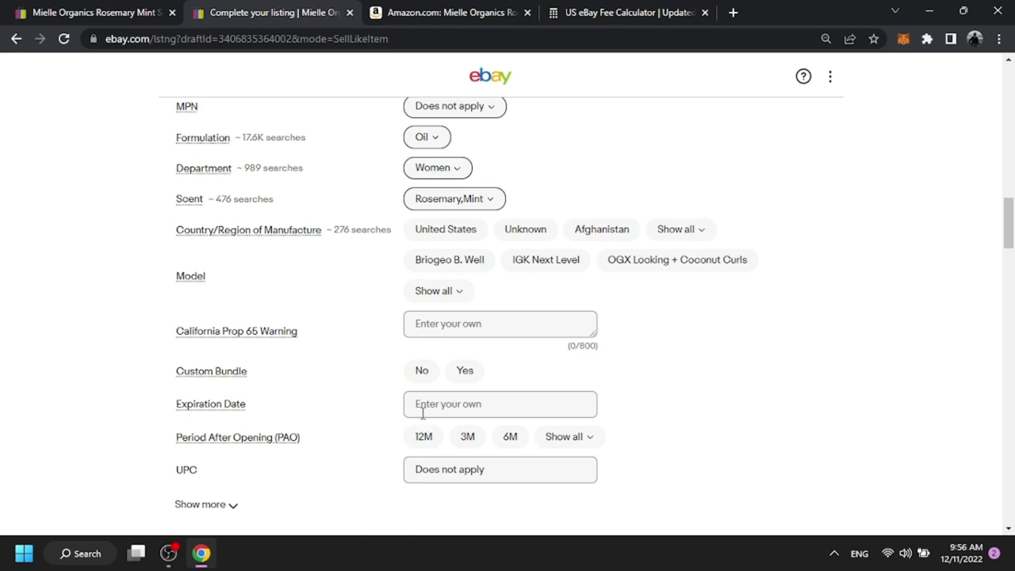
Review the draft's variations, item condition and condition description sections, ending at the description editor.
scroll(432, 395, down, 2)
scroll(434, 391, down, 2)
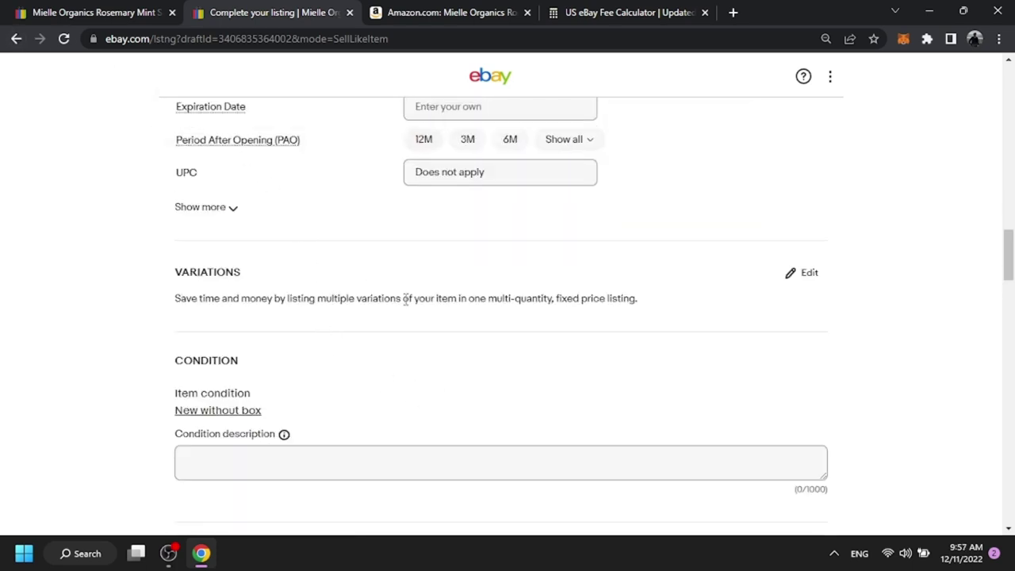
scroll(374, 230, up, 1)
scroll(375, 238, down, 2)
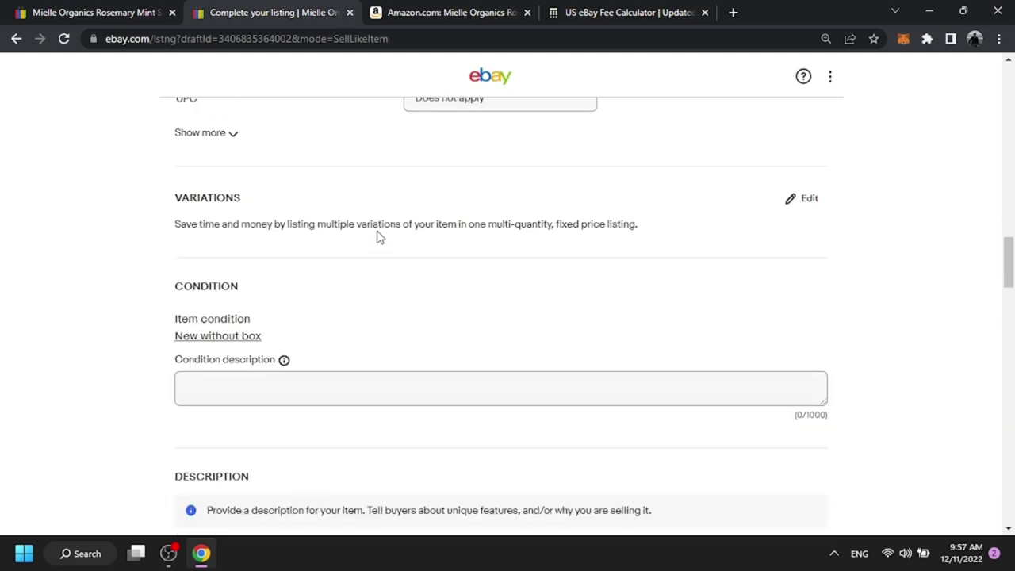
scroll(378, 236, down, 2)
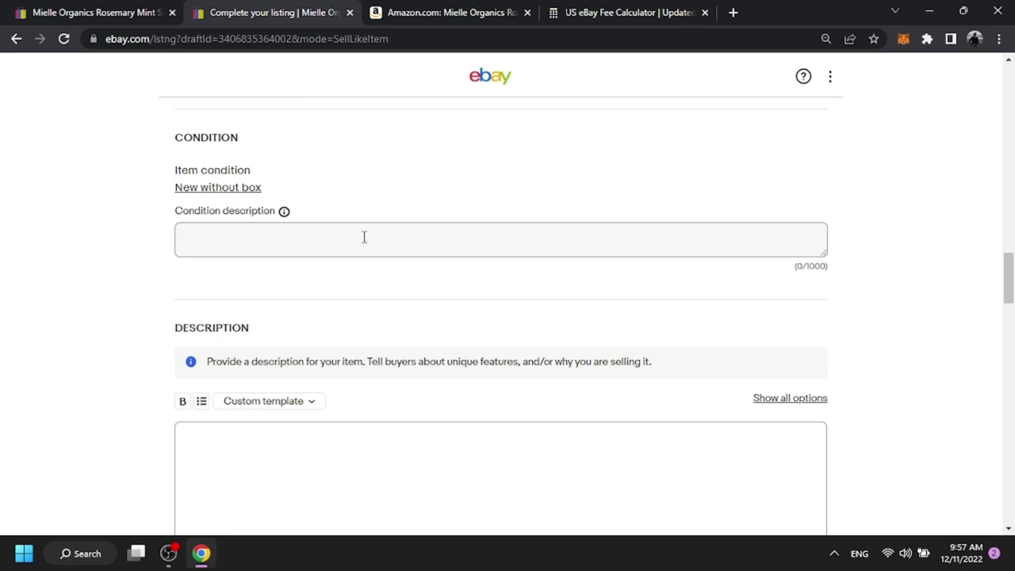
click(365, 232)
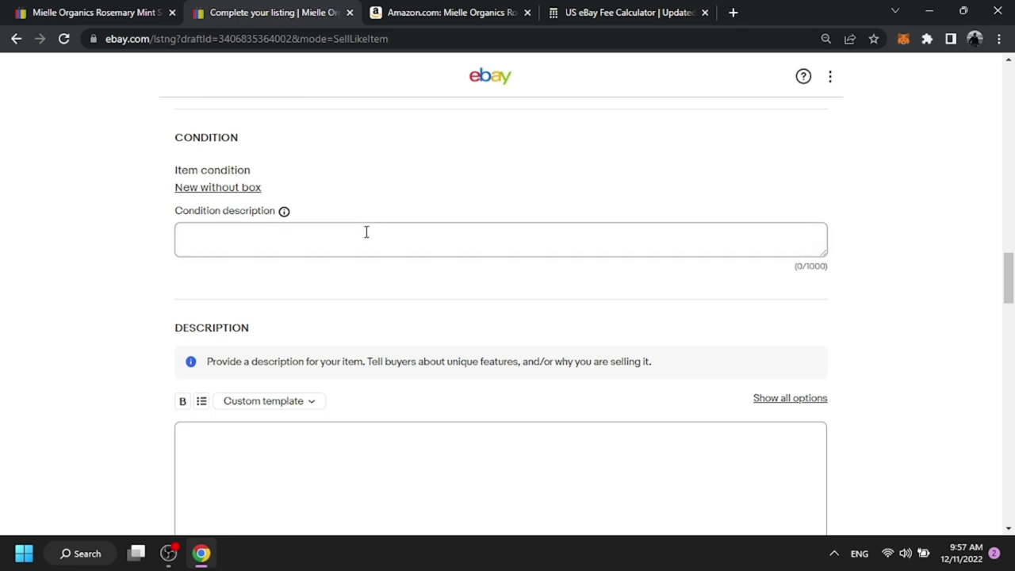
scroll(353, 222, down, 3)
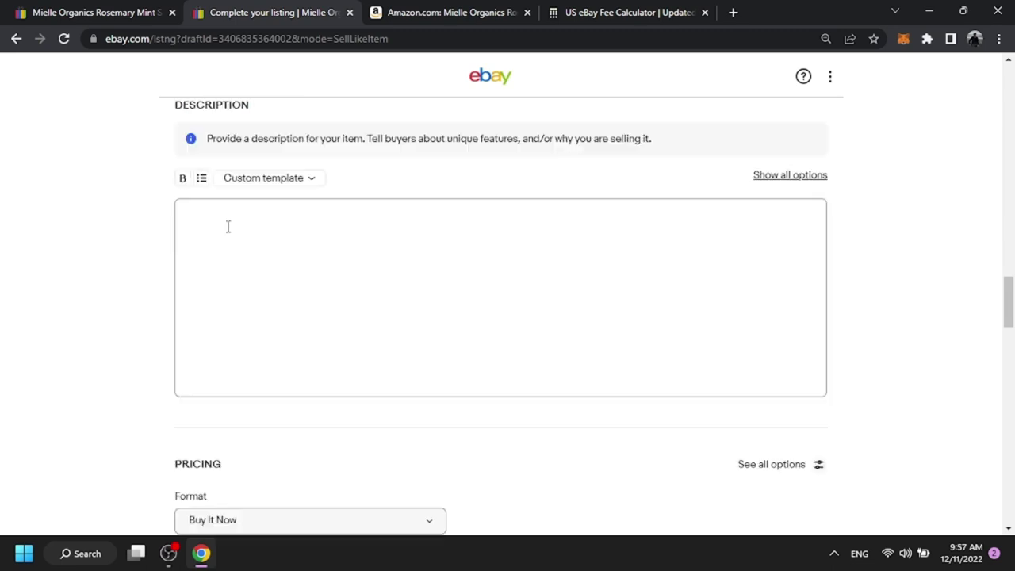
Look through the product attributes and About this item section on the Amazon page for description material.
click(438, 12)
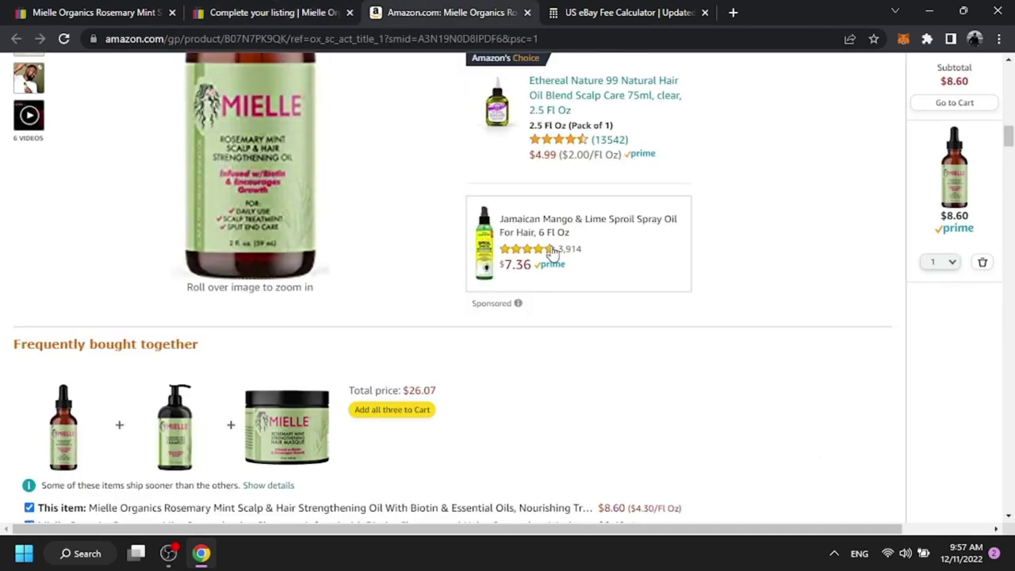
scroll(595, 295, up, 5)
scroll(600, 294, up, 5)
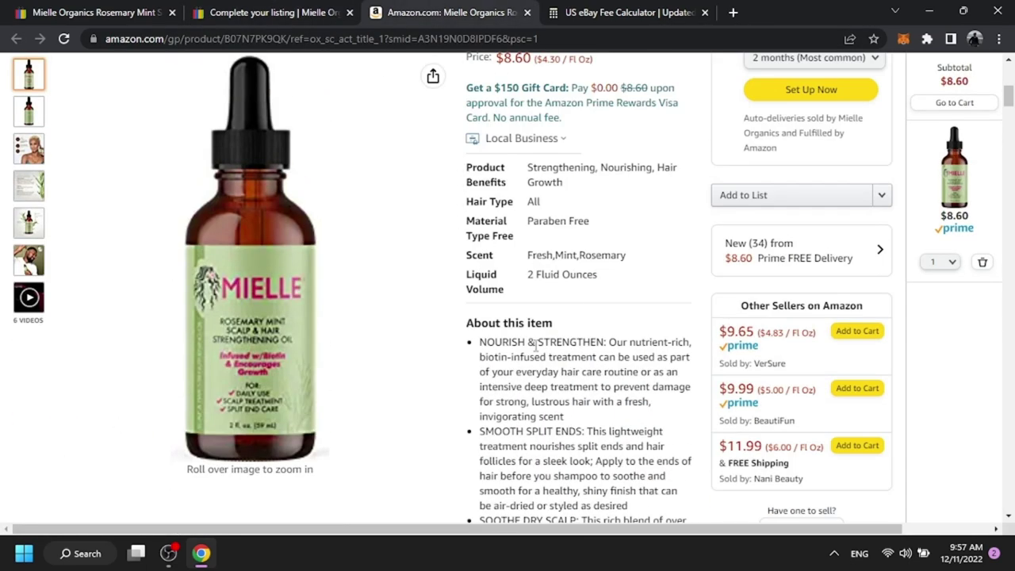
click(237, 12)
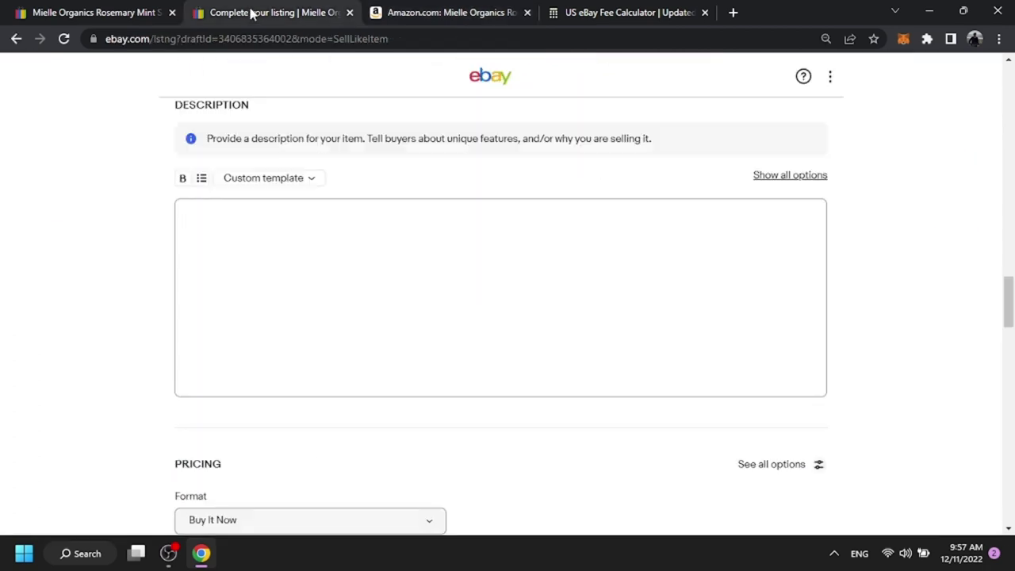
Paste the product title from the source eBay listing into the draft's description.
click(71, 12)
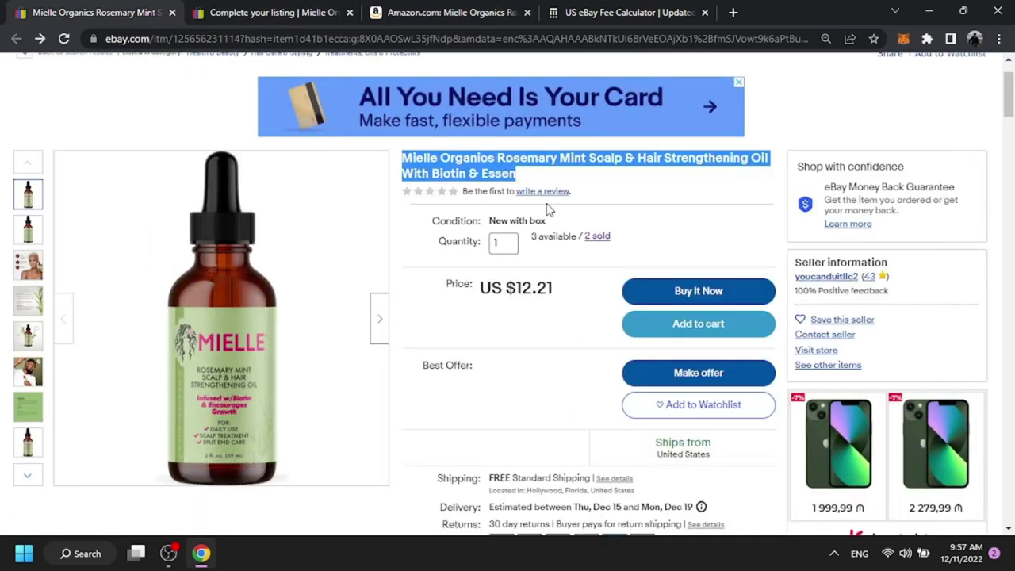
click(281, 11)
click(317, 216)
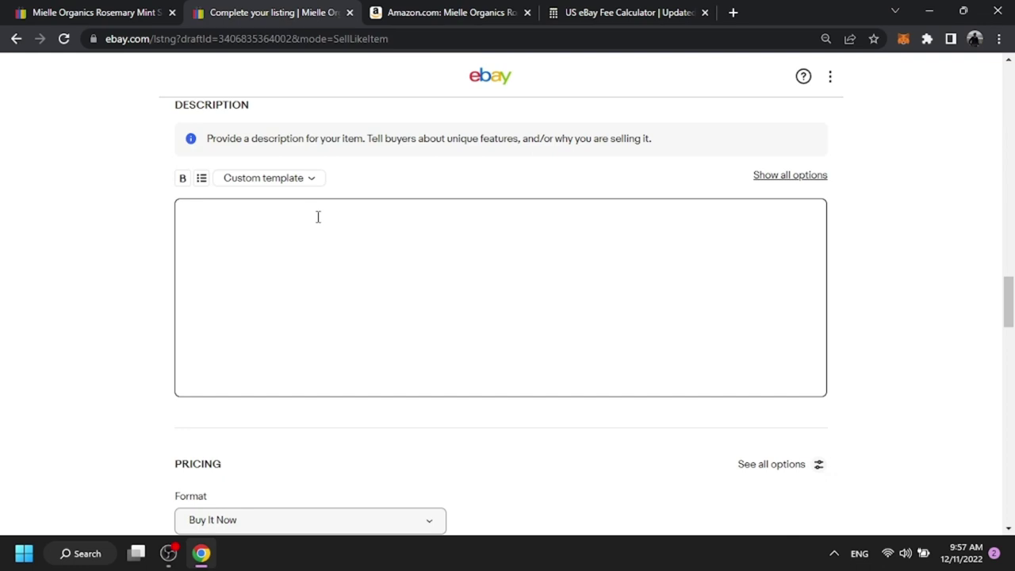
key(ctrl+v)
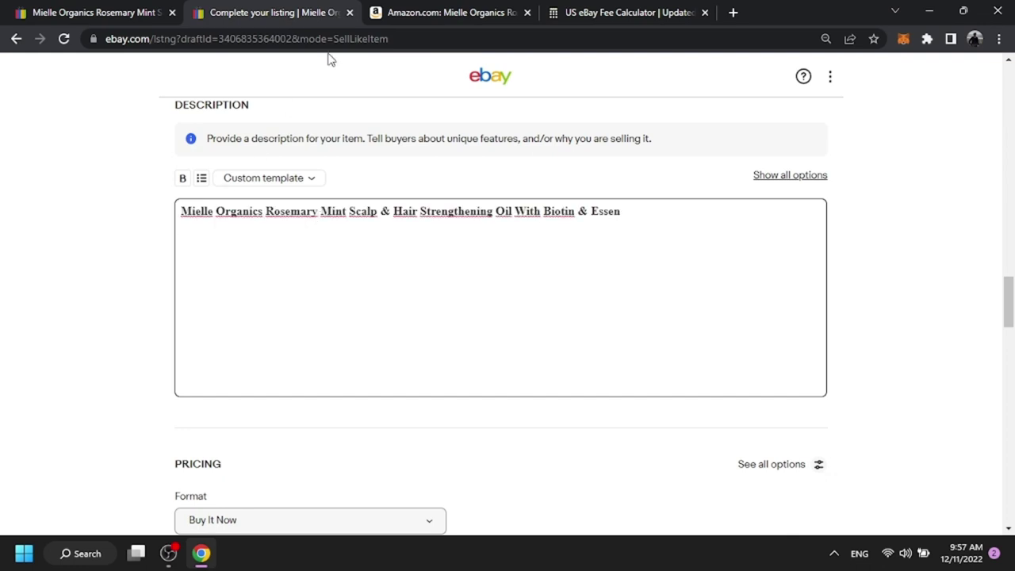
Copy Amazon's attribute table, from Product Benefits to Liquid Volume, into the eBay description below the title.
click(420, 12)
drag(466, 167, 621, 288)
key(ctrl+c)
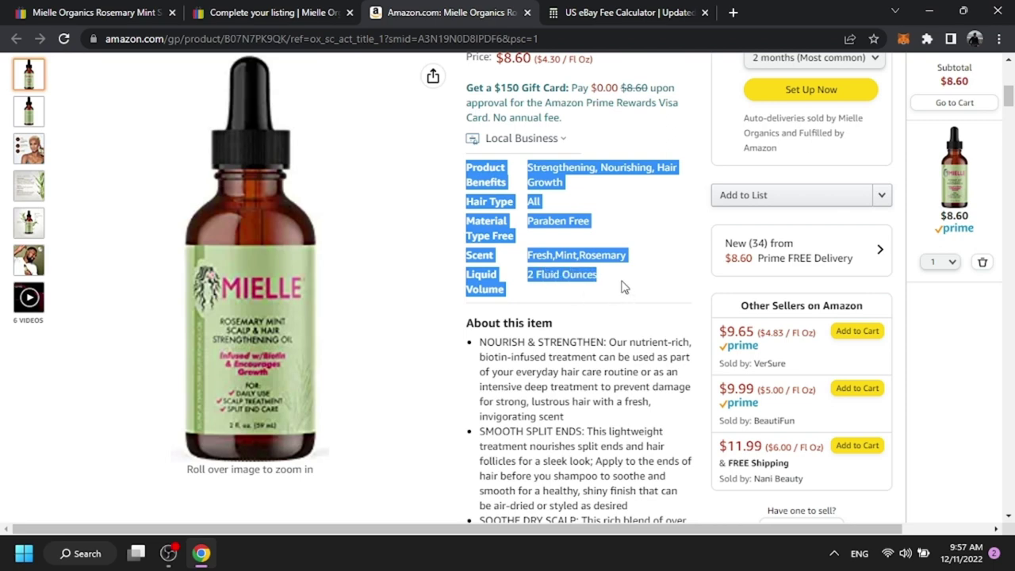
click(274, 12)
key(ctrl+v)
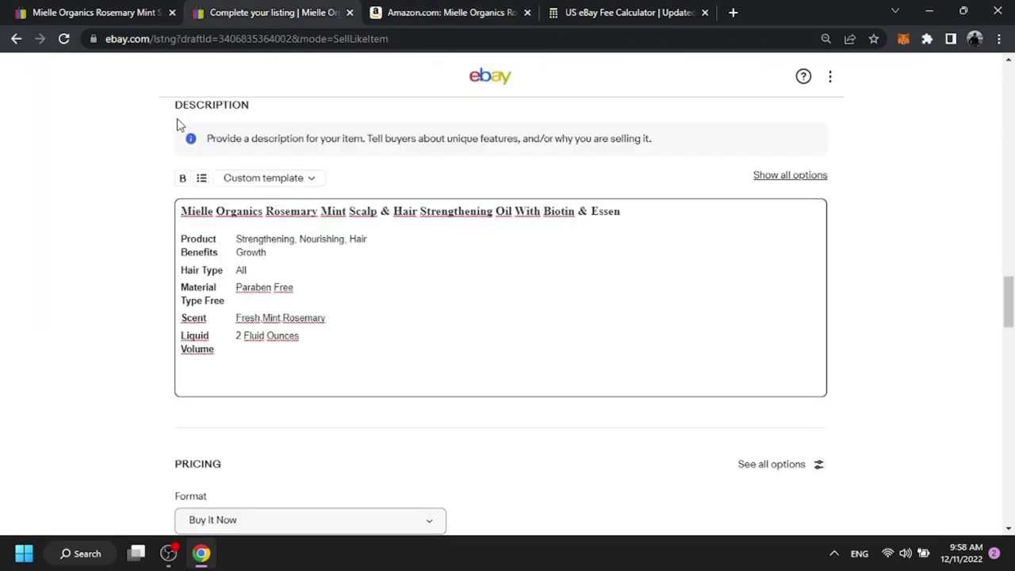
Copy the About this item bullet points from the Amazon page into the eBay description below the attribute table.
click(437, 9)
scroll(567, 238, down, 4)
scroll(555, 274, down, 1)
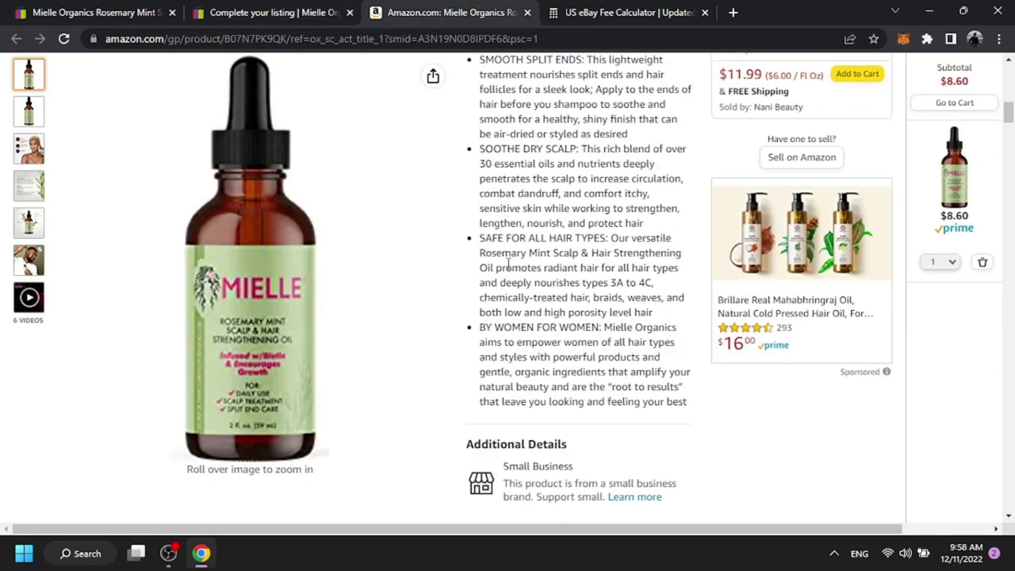
scroll(519, 274, up, 2)
drag(483, 123, 687, 411)
click(293, 12)
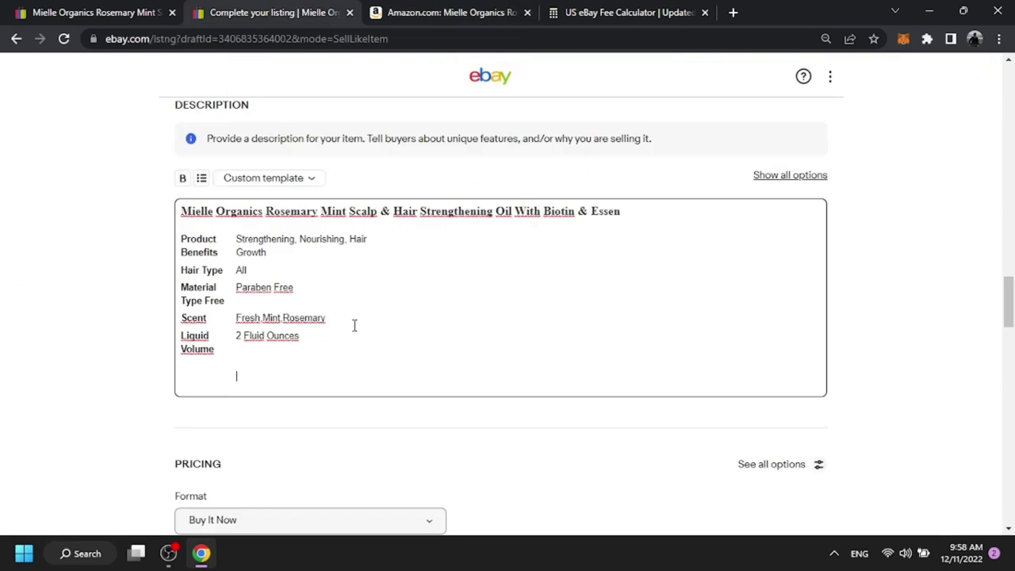
key(ctrl+v)
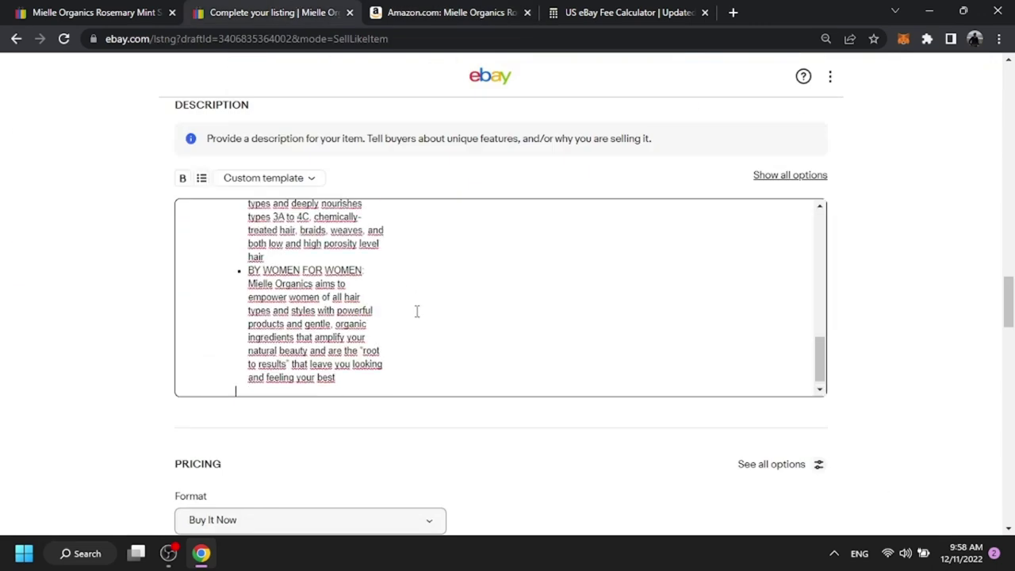
key(Return)
Copy the "Faster and thicker hair growth" heading and paragraph from the Amazon page to the end of the eBay description.
click(478, 6)
scroll(446, 315, down, 10)
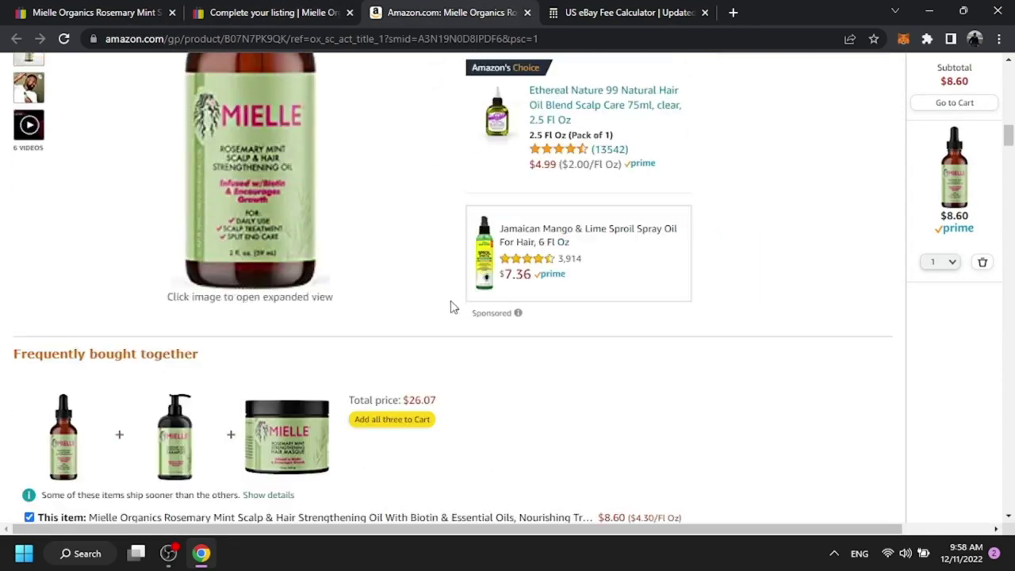
scroll(441, 290, down, 20)
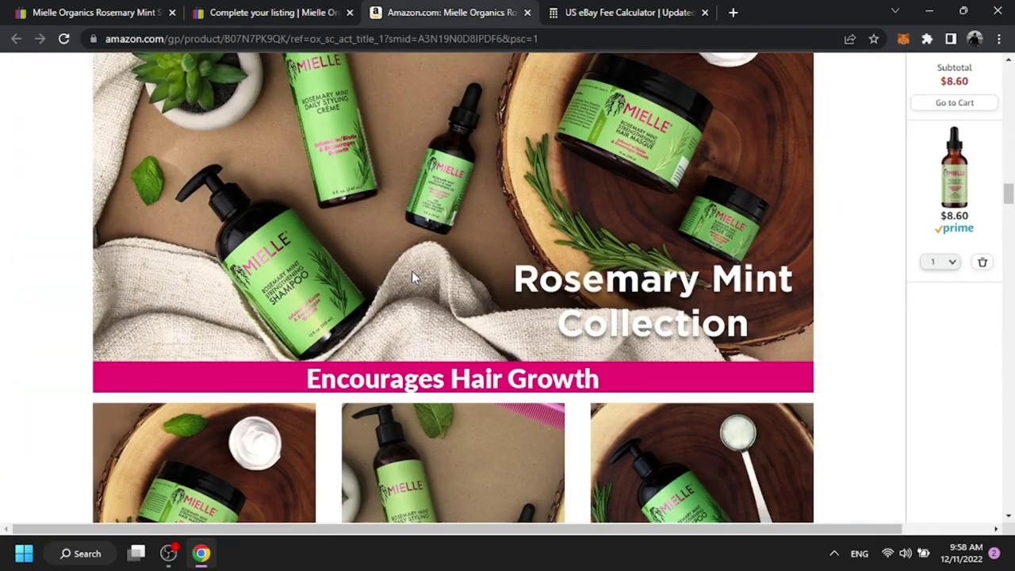
scroll(409, 268, down, 2)
scroll(406, 254, up, 12)
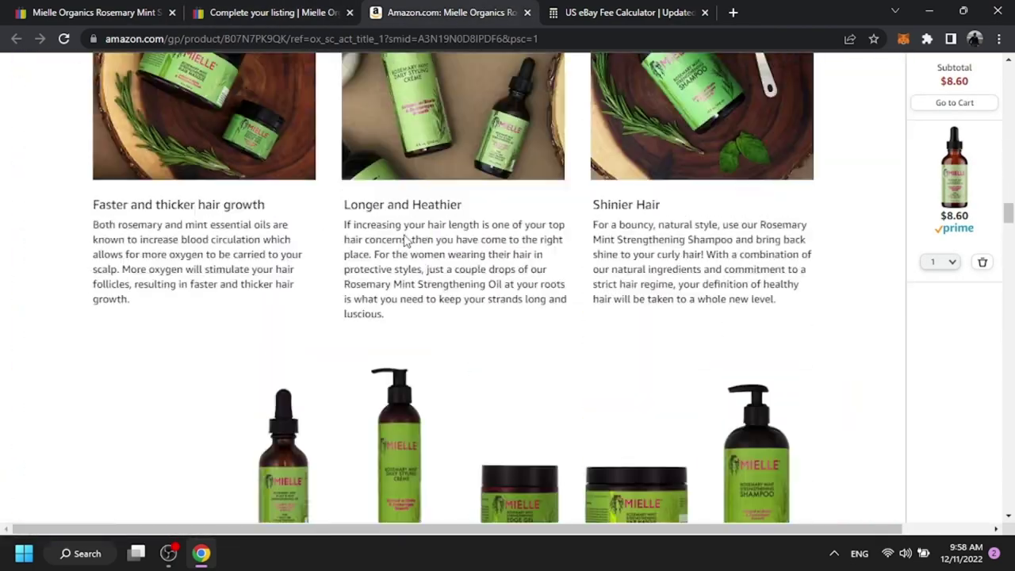
scroll(403, 237, up, 3)
scroll(403, 235, down, 5)
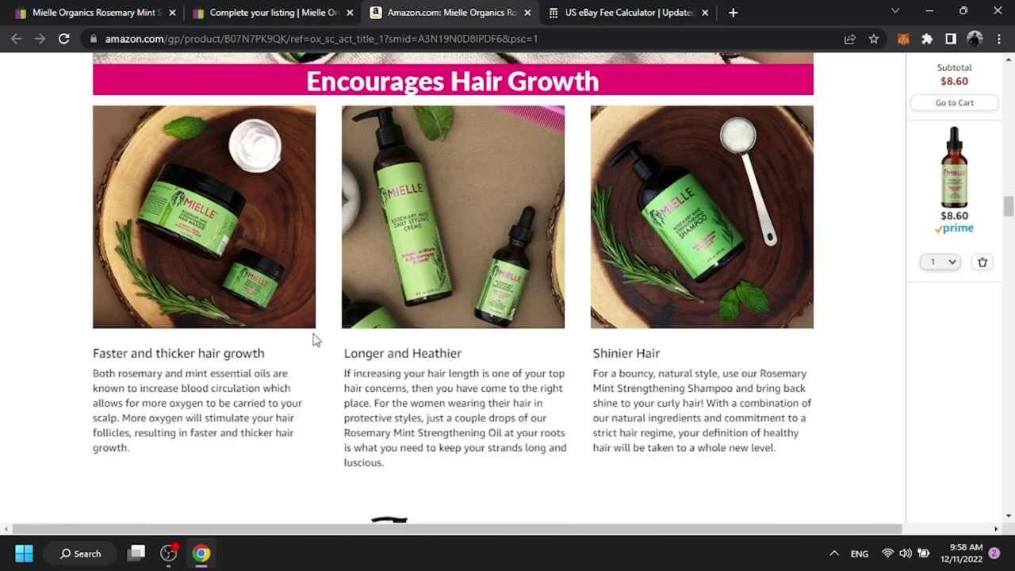
drag(159, 464, 94, 354)
key(ctrl+c)
click(218, 14)
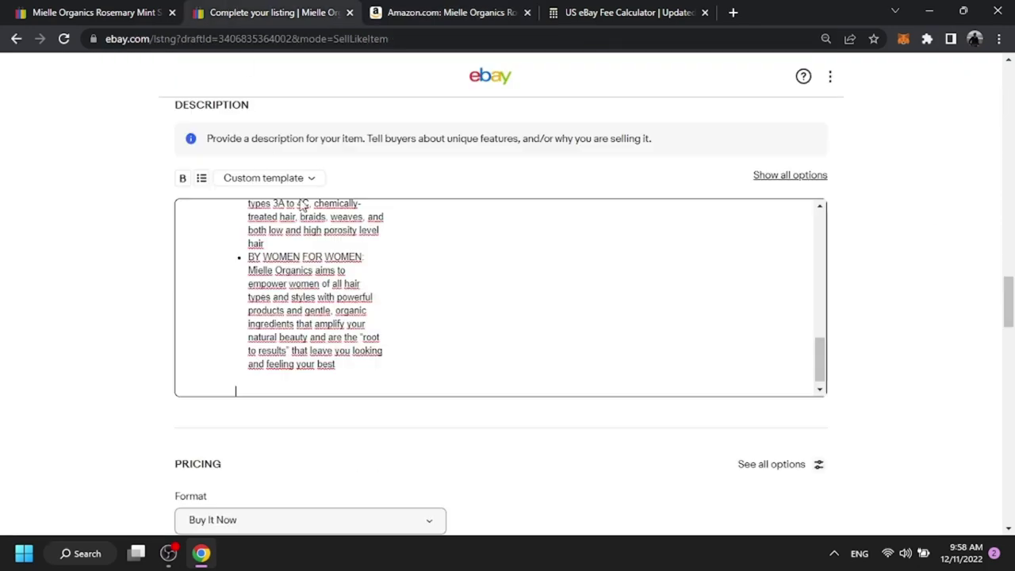
key(ctrl+v)
Copy Amazon's "Longer and Heathier" heading and paragraph into the eBay description, separated by blank lines from the preceding hair growth paragraph.
click(417, 9)
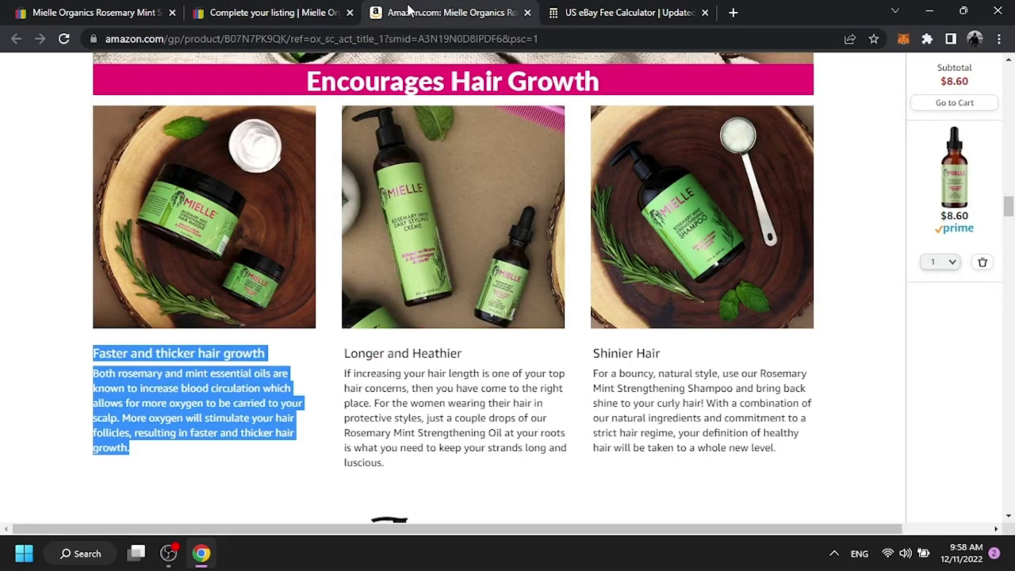
drag(403, 469, 345, 354)
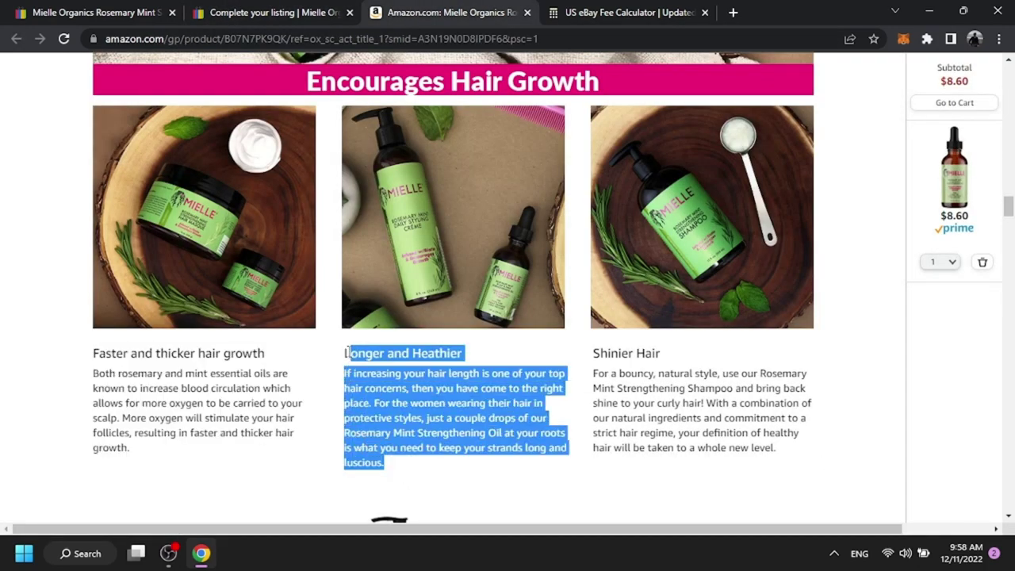
click(305, 9)
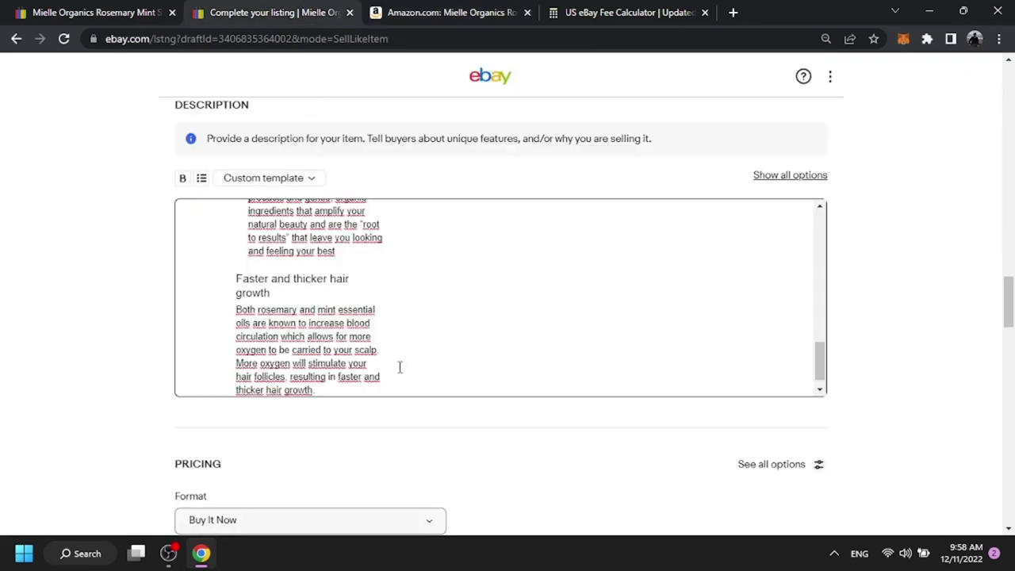
key(Return)
key(Return)
key(ctrl+v)
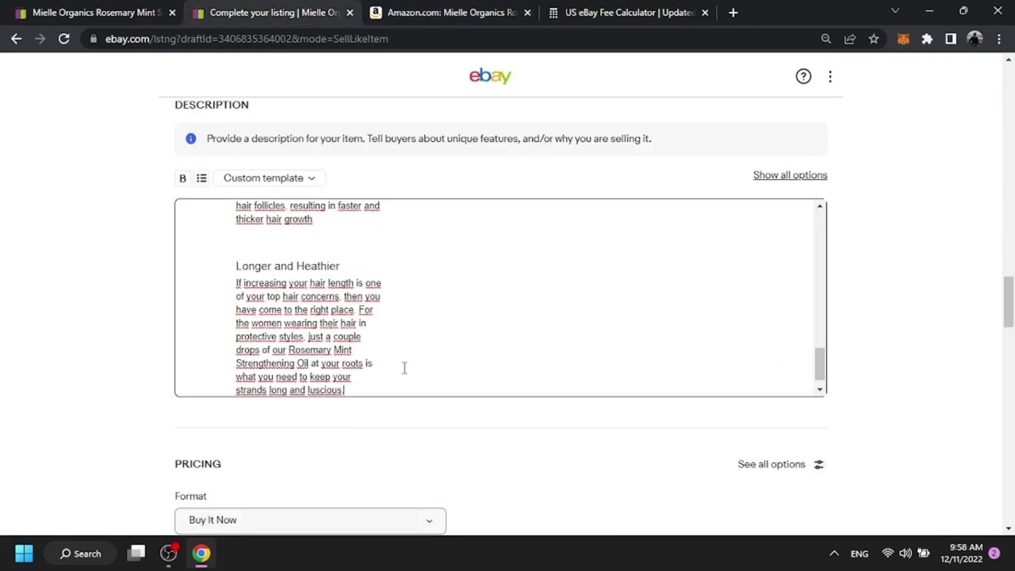
Check the selling formats available in the draft's pricing section.
scroll(515, 420, down, 3)
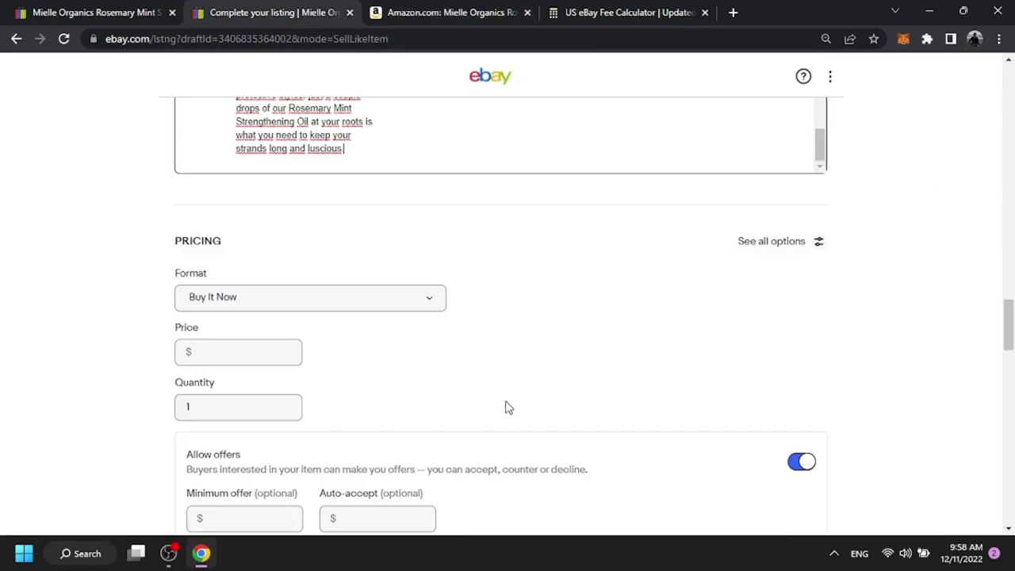
scroll(486, 296, down, 1)
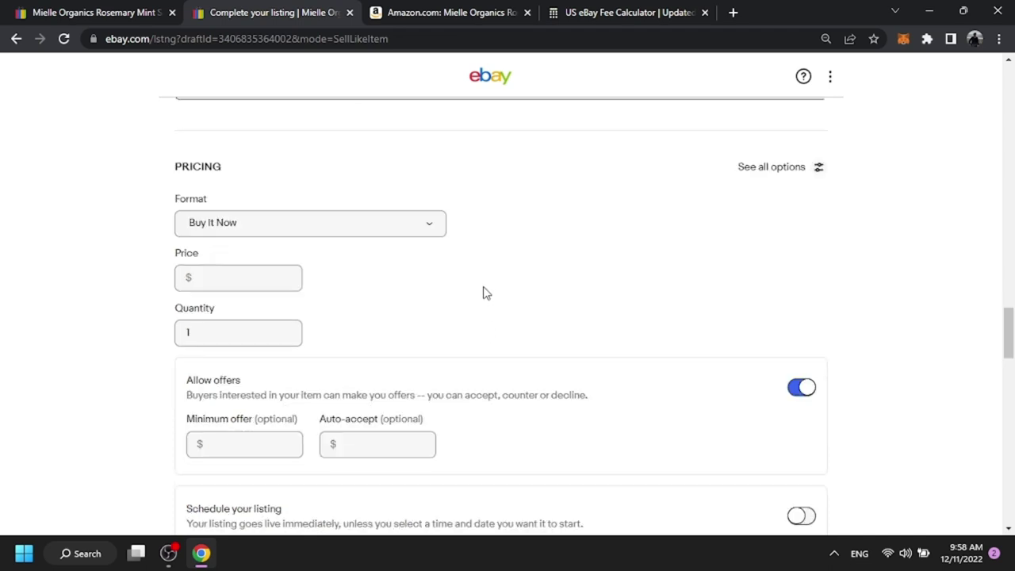
click(433, 226)
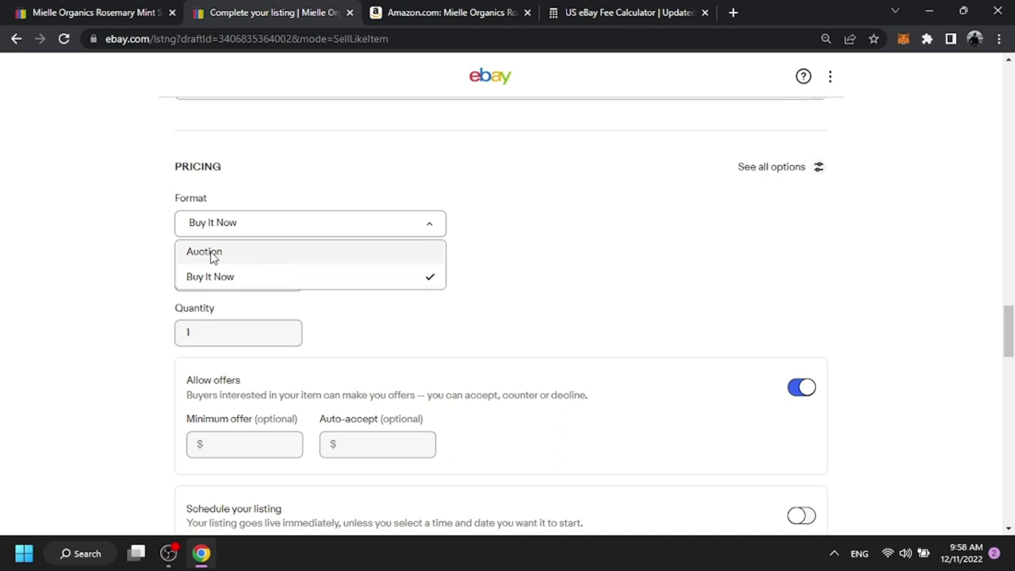
click(538, 275)
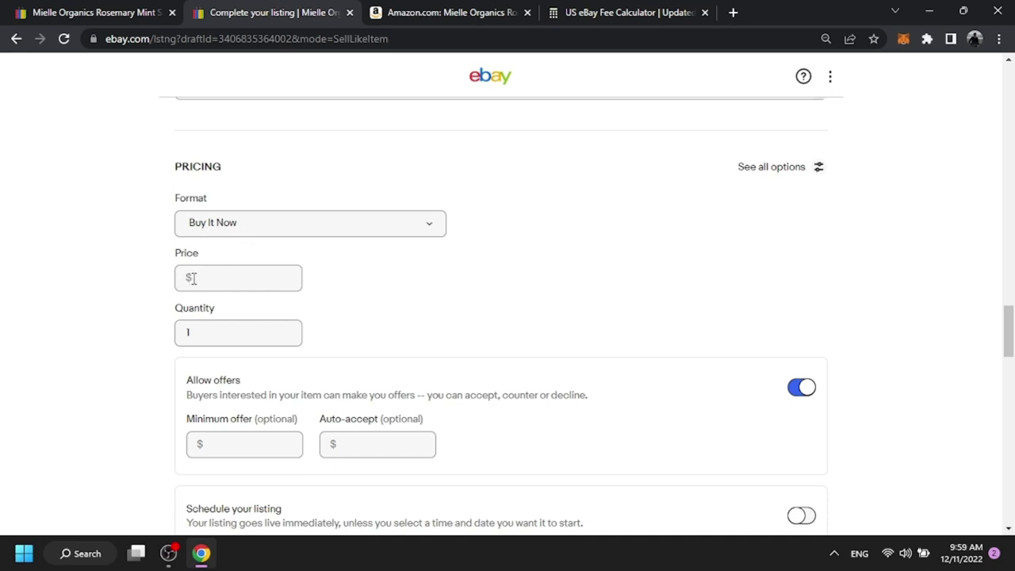
Copy the selling price of $12.19 from the eBay fee calculator into the listing's price and set the quantity to 3.
click(585, 10)
drag(176, 135, 134, 146)
click(278, 12)
click(207, 280)
key(ctrl+v)
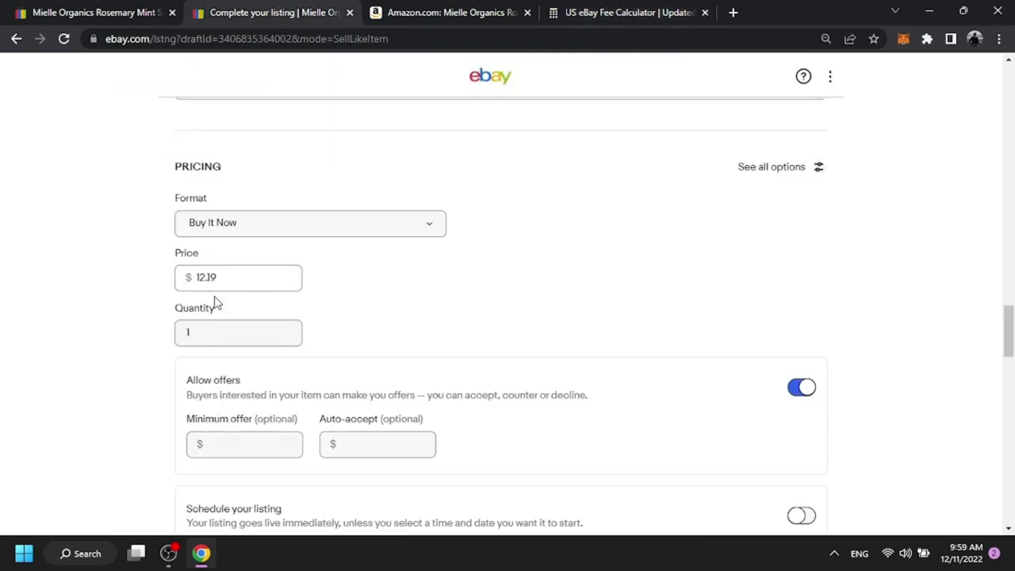
double_click(221, 328)
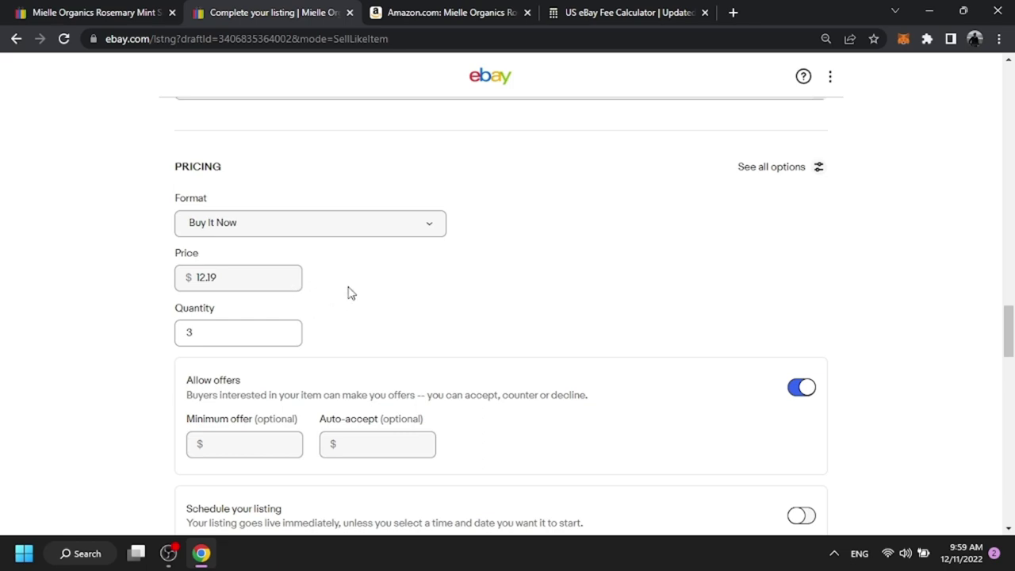
Turn off the Allow offers option in the pricing section, then turn it back on.
scroll(349, 292, down, 3)
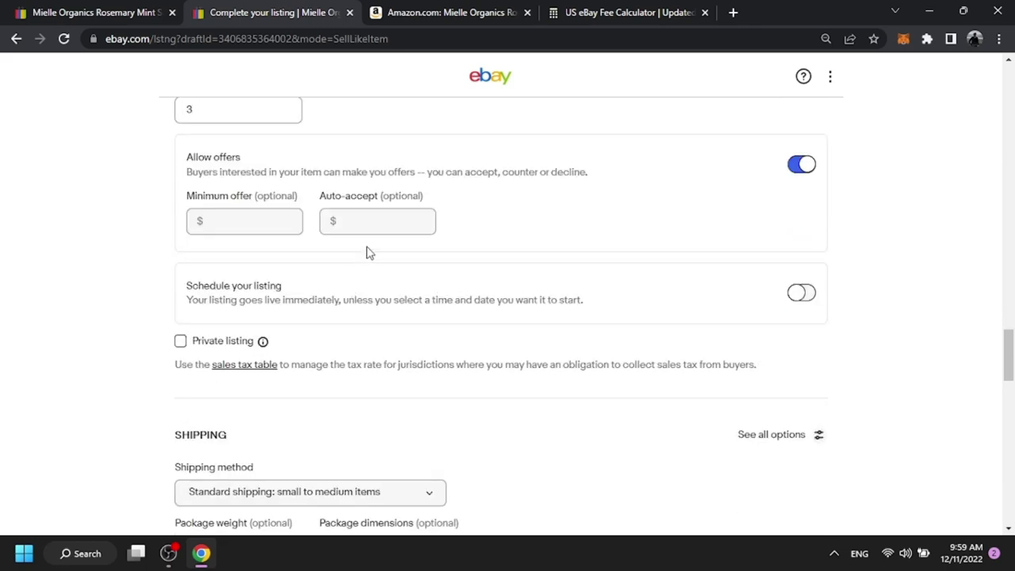
scroll(365, 260, down, 2)
scroll(367, 251, up, 2)
click(802, 166)
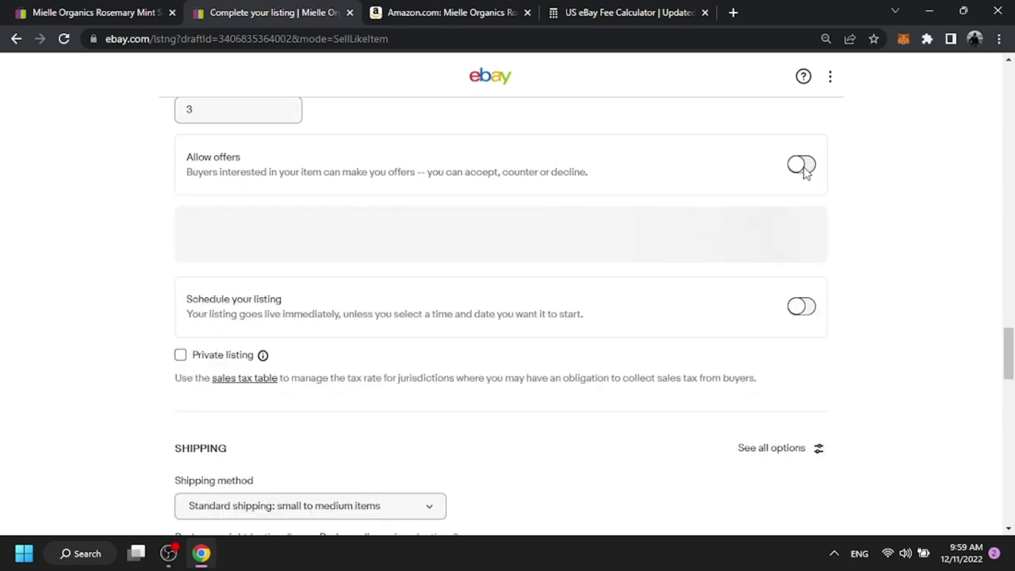
scroll(764, 200, up, 2)
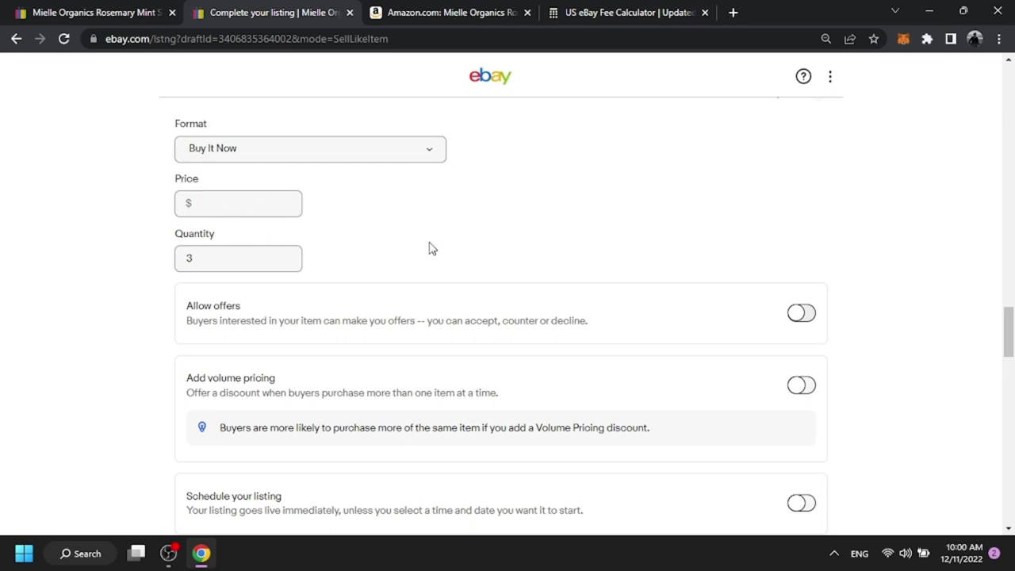
click(799, 314)
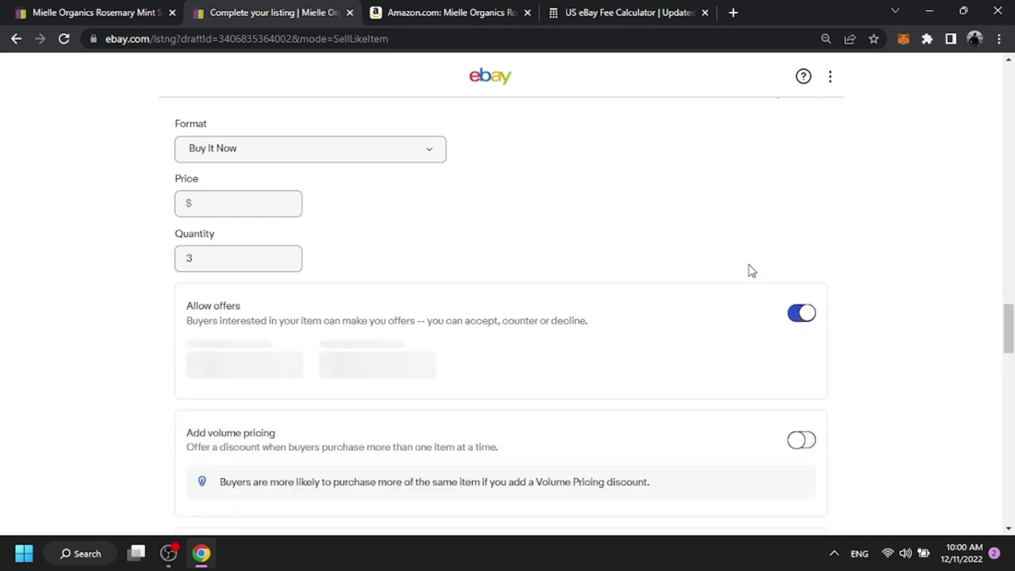
Review the draft's domestic shipping service and free shipping option, checking the Amazon product page for comparison.
scroll(742, 255, down, 3)
scroll(728, 251, down, 8)
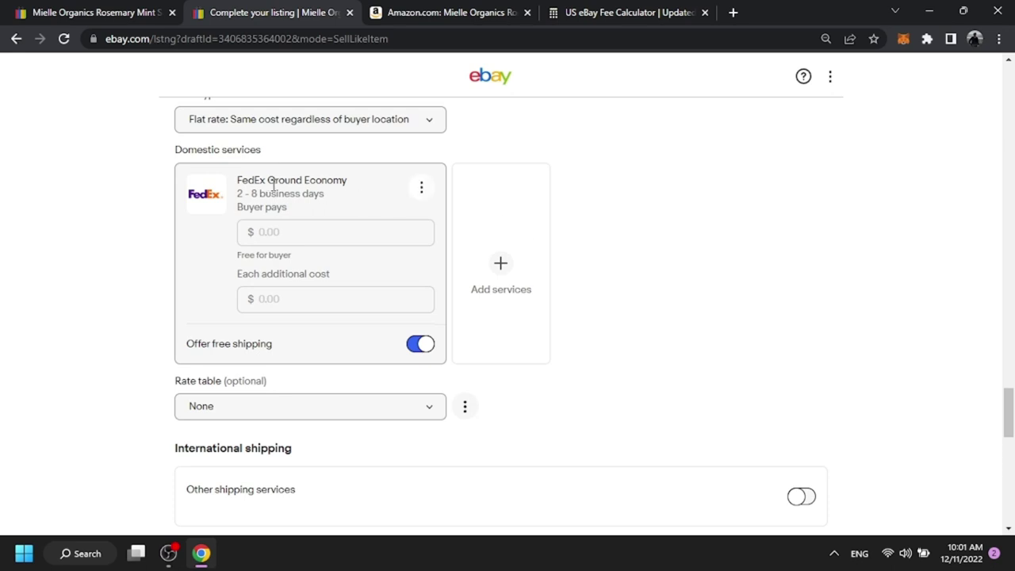
drag(242, 184, 349, 182)
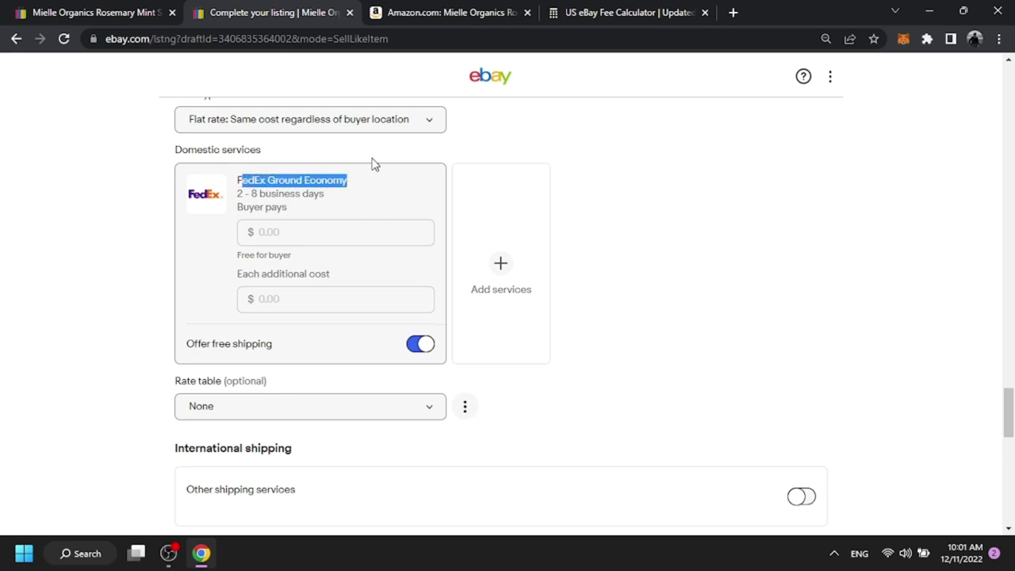
mouse_move(419, 19)
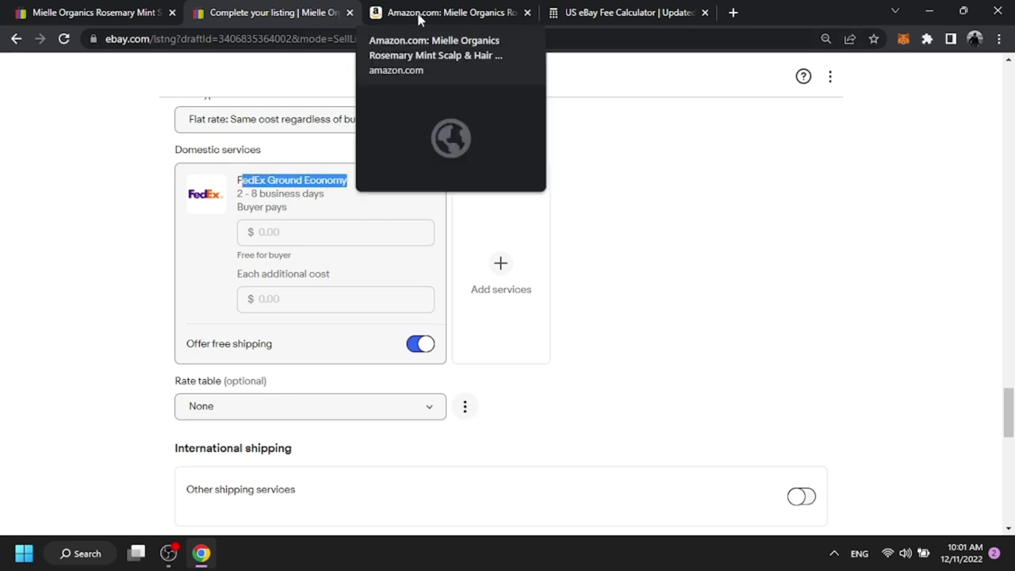
click(415, 18)
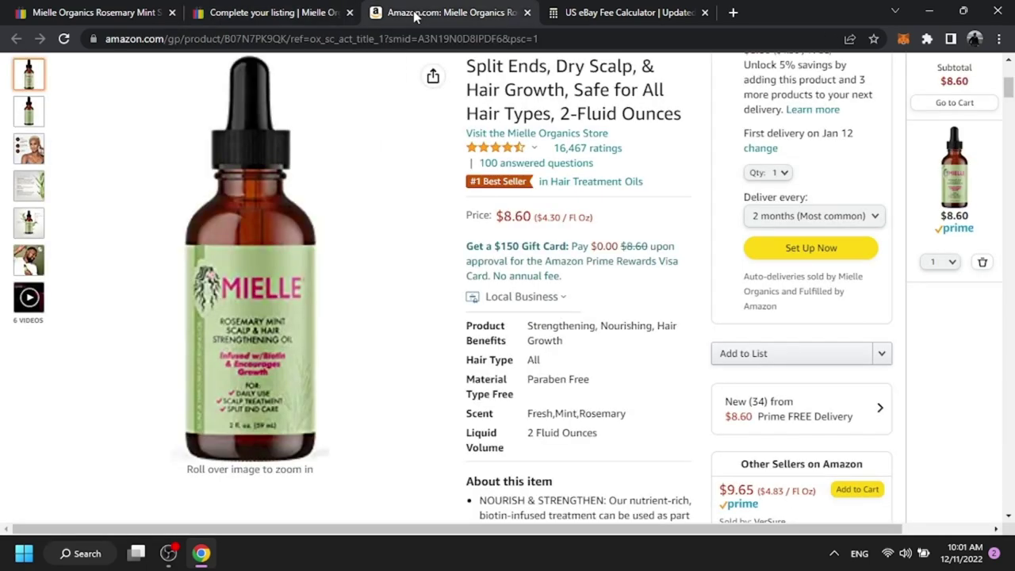
scroll(511, 119, up, 1)
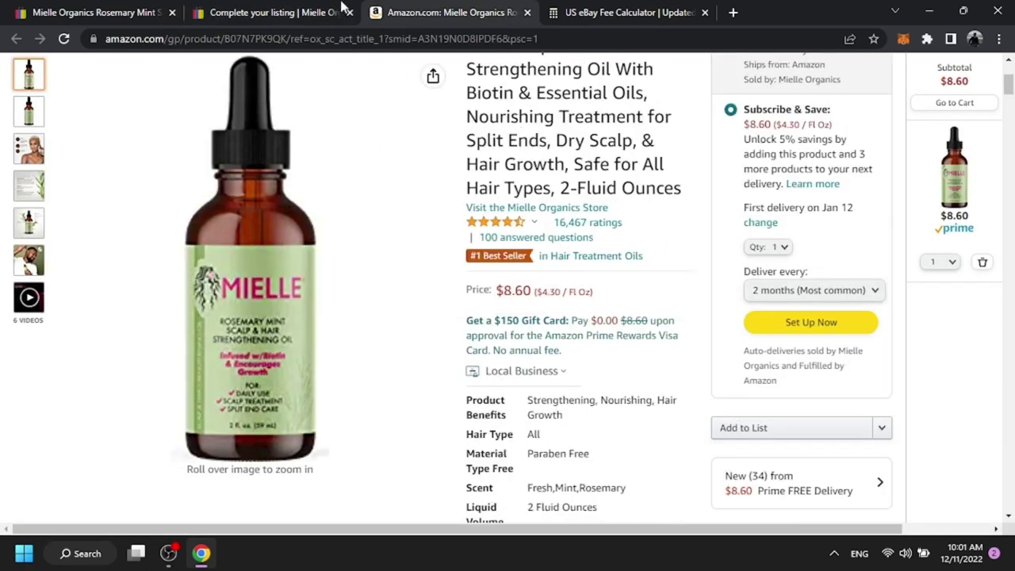
click(313, 11)
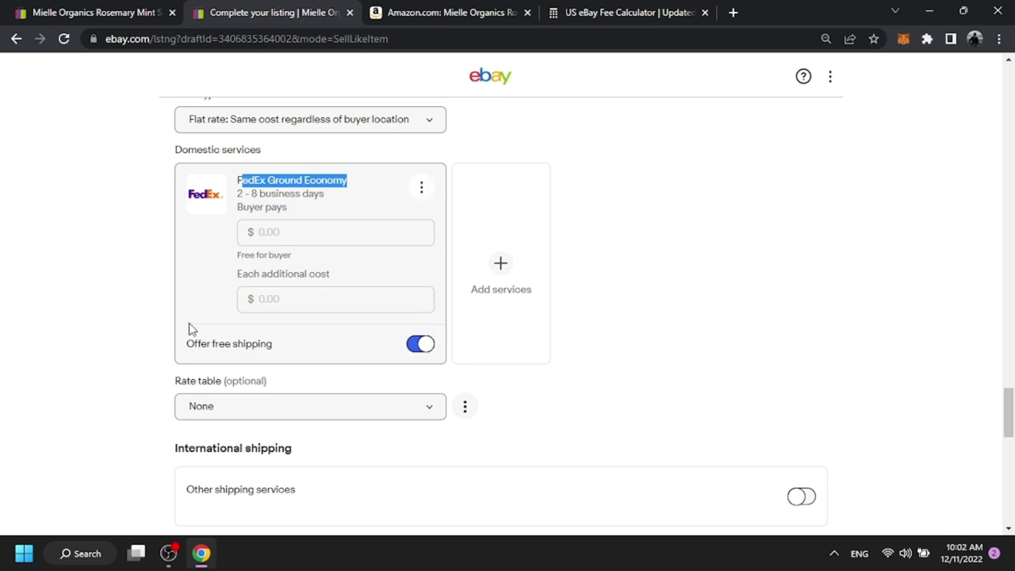
drag(187, 346, 261, 349)
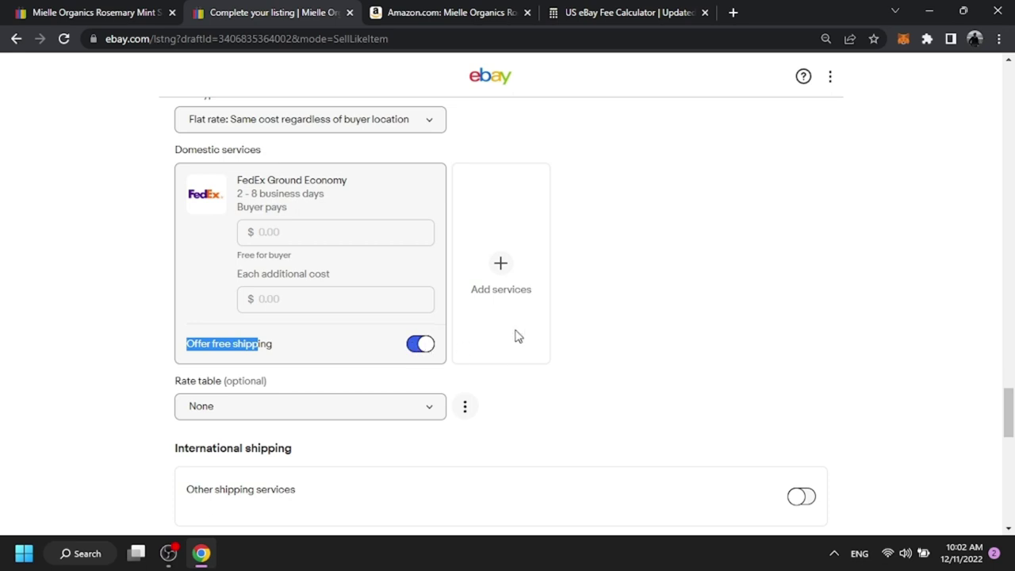
Review the draft's international shipping, handling time, returns and item location settings down to the final listing section.
scroll(514, 338, down, 3)
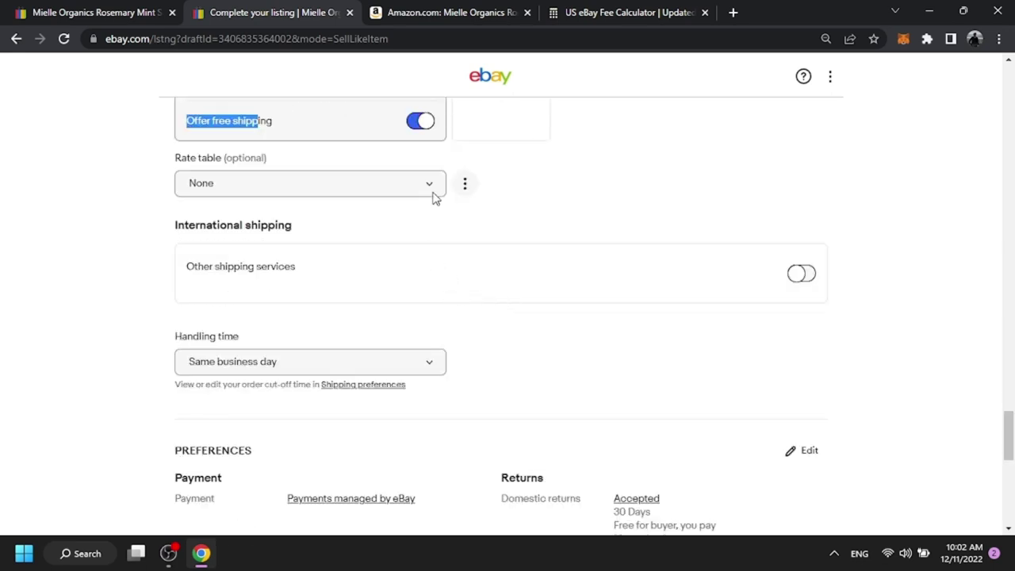
scroll(444, 197, down, 1)
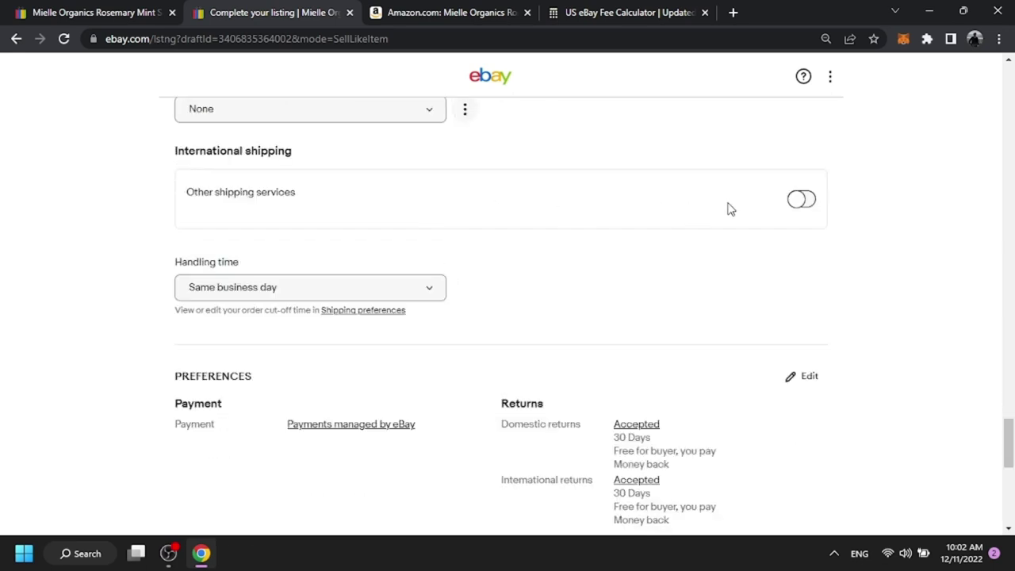
drag(176, 154, 295, 150)
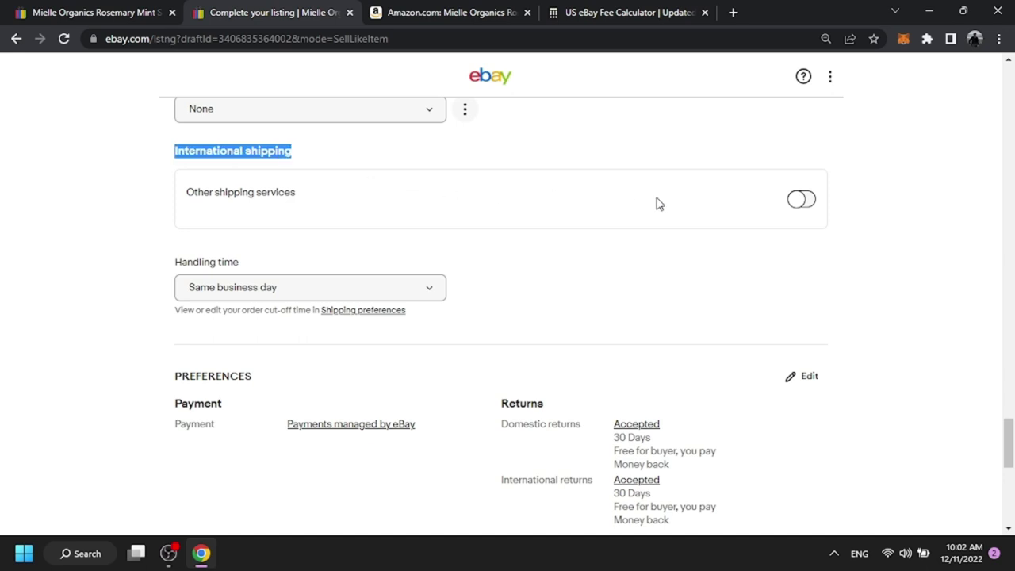
scroll(658, 227, down, 1)
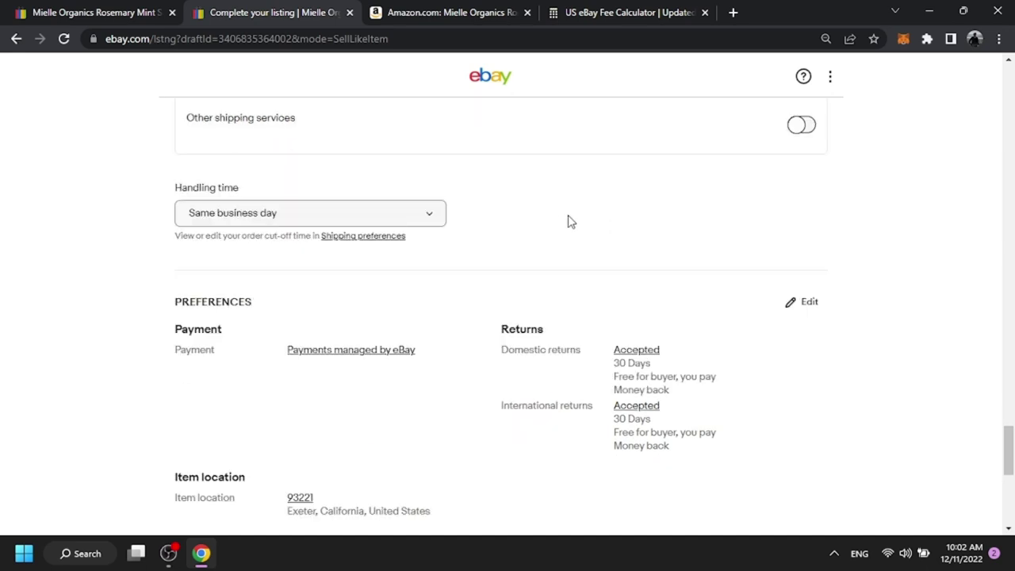
scroll(560, 223, down, 1)
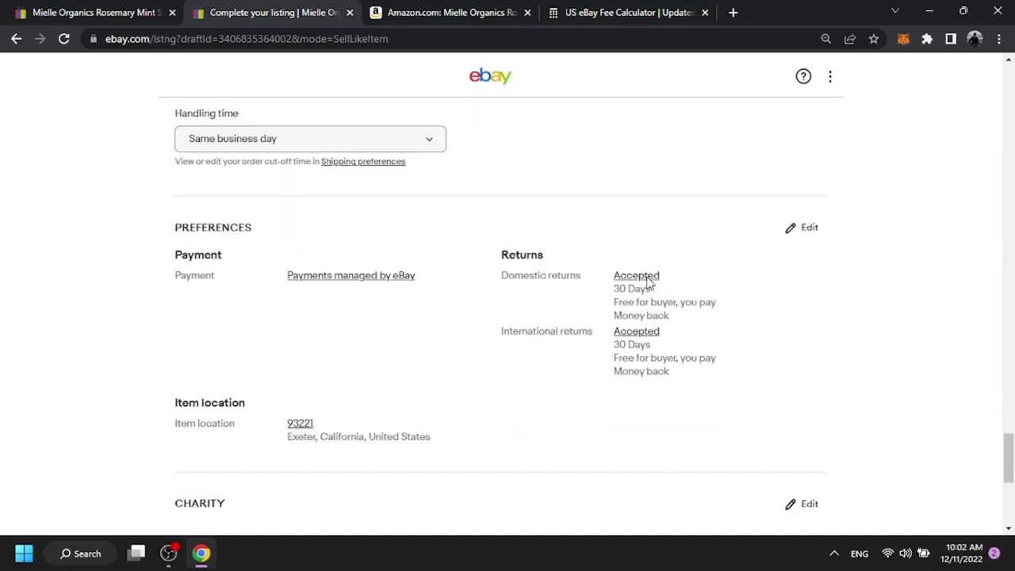
drag(522, 258, 550, 261)
scroll(587, 267, down, 2)
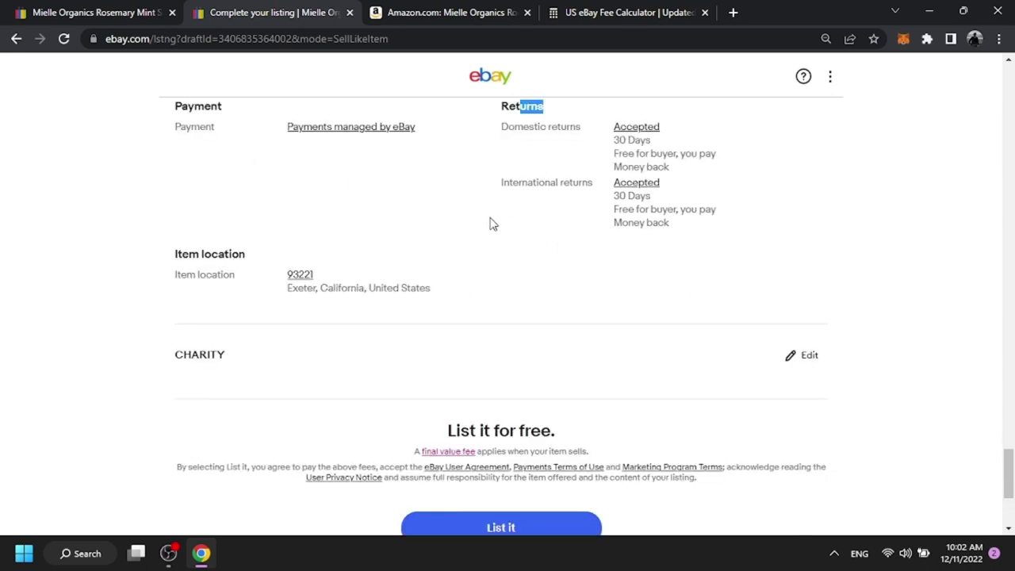
Check the draft's item location, publish the Mielle hair oil listing, and close the confirmation to reach the active listings.
scroll(486, 223, up, 1)
click(333, 283)
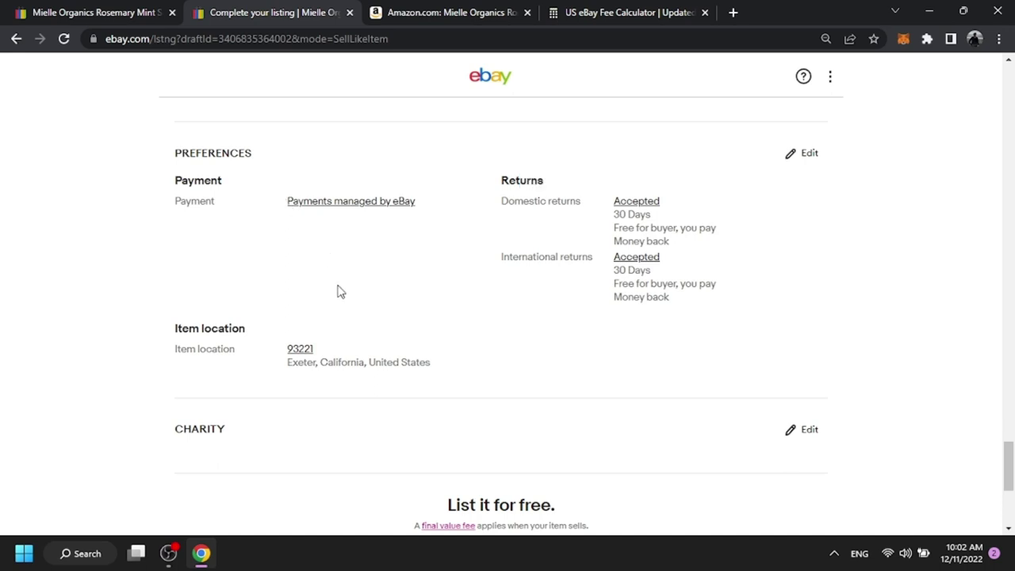
scroll(325, 283, down, 1)
drag(285, 276, 471, 298)
click(471, 298)
scroll(468, 297, down, 1)
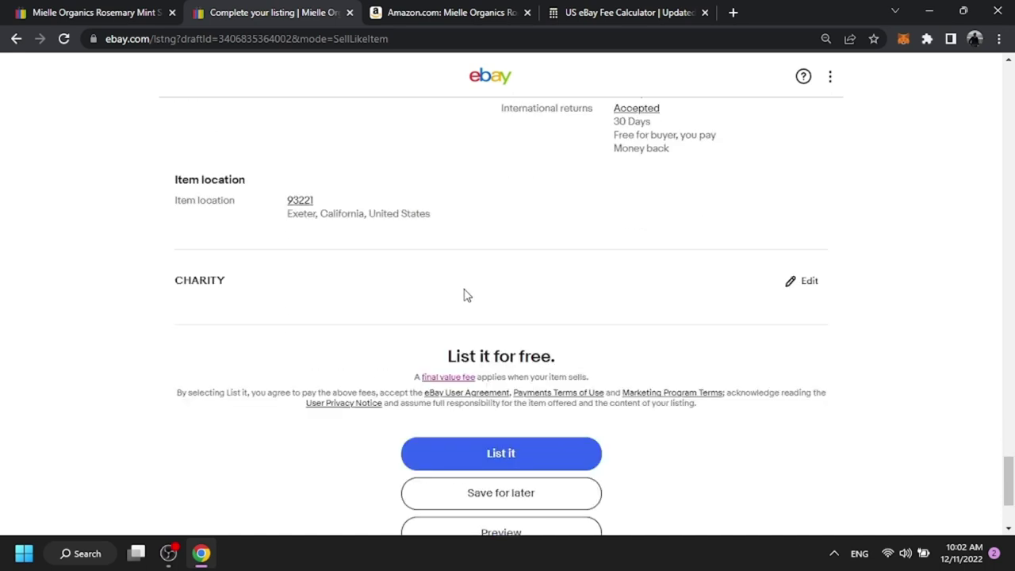
click(485, 454)
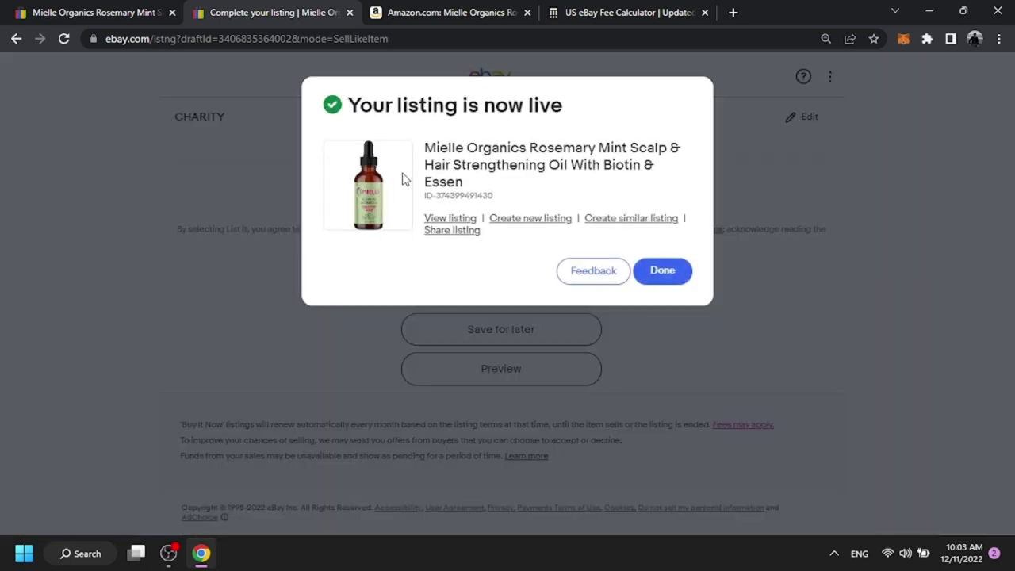
drag(347, 105, 550, 105)
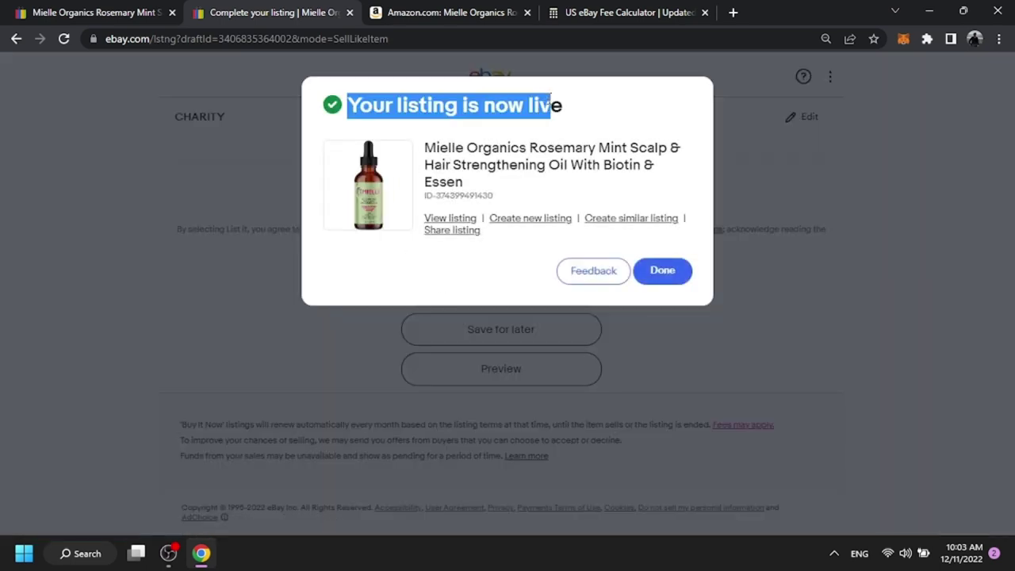
click(657, 275)
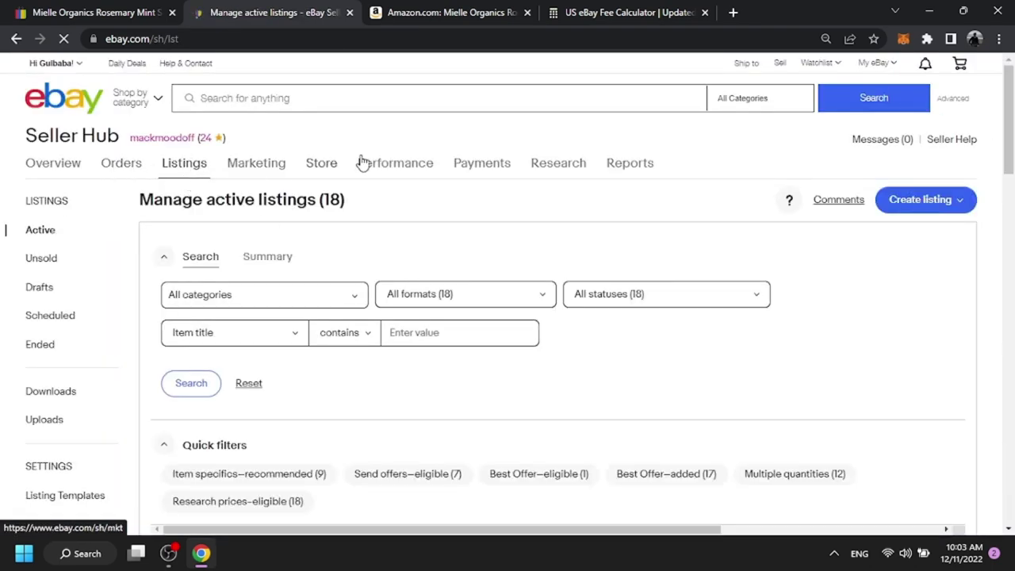
Examine the new hair oil listing's row in the active listings table, then go to the eBay home page.
scroll(391, 215, down, 10)
scroll(436, 222, down, 5)
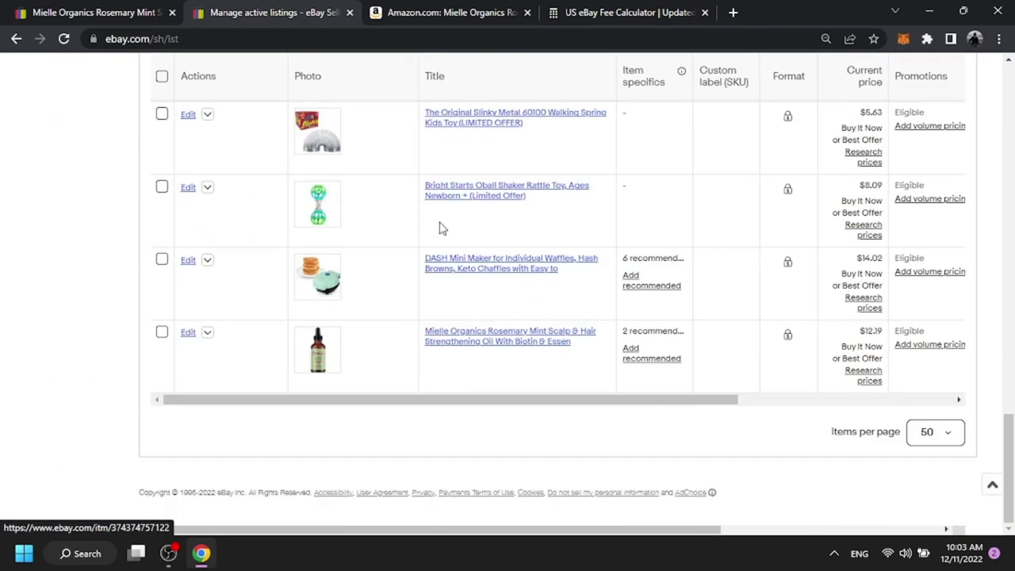
drag(479, 401, 732, 402)
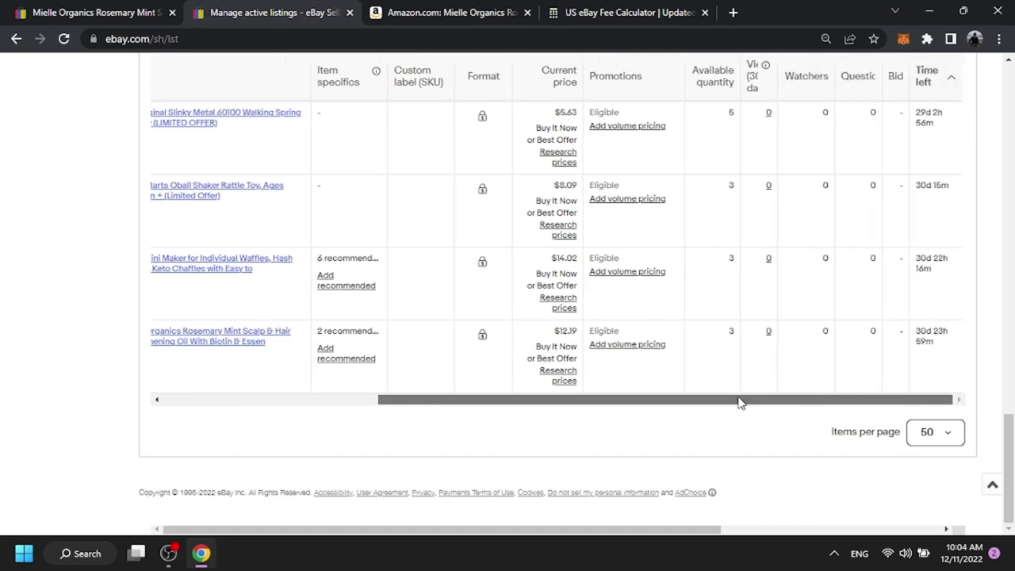
scroll(590, 321, up, 15)
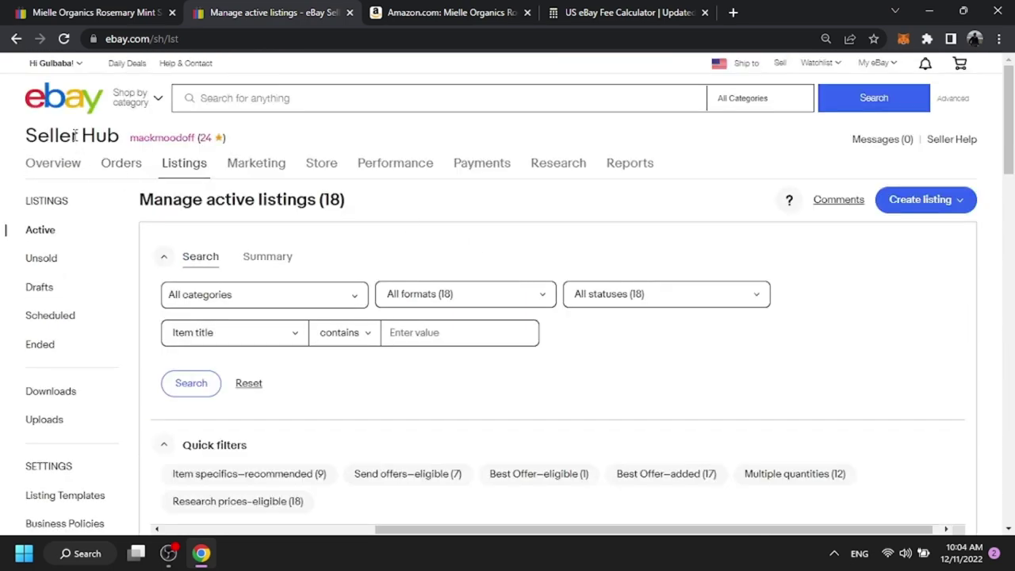
click(76, 99)
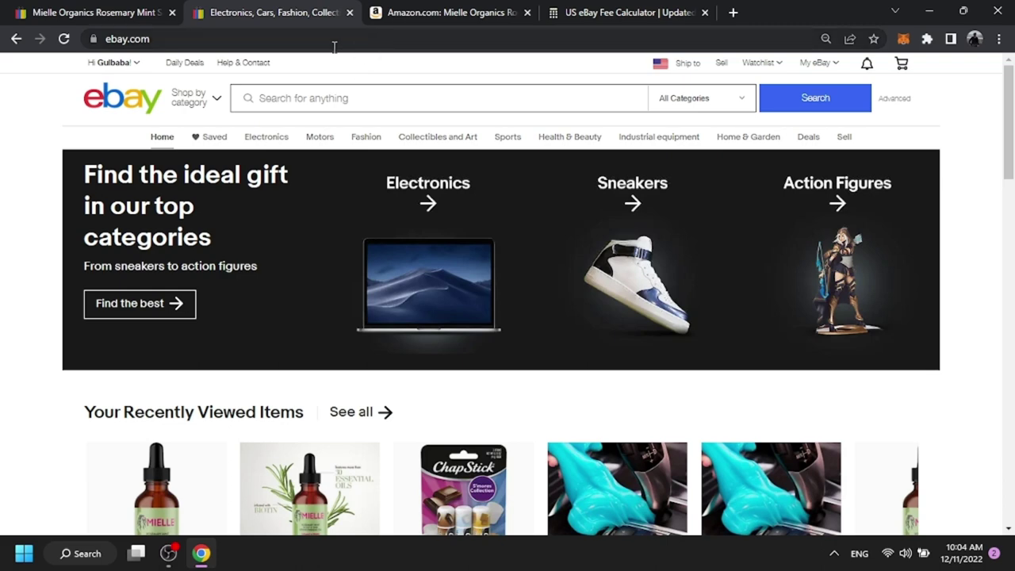
Switch to the second Chrome profile, open eBay there and start listing an item.
click(975, 40)
click(920, 356)
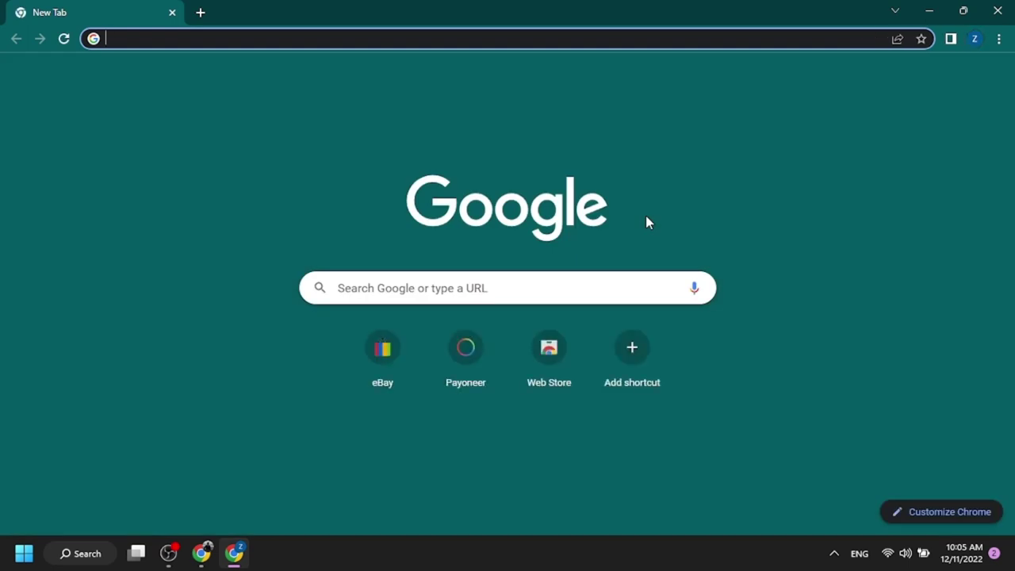
click(409, 365)
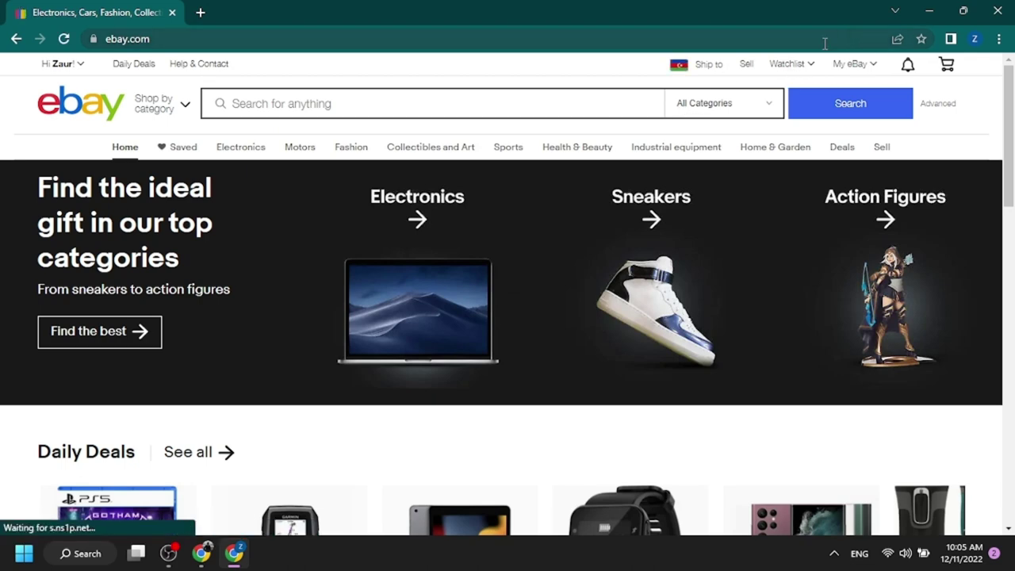
click(745, 66)
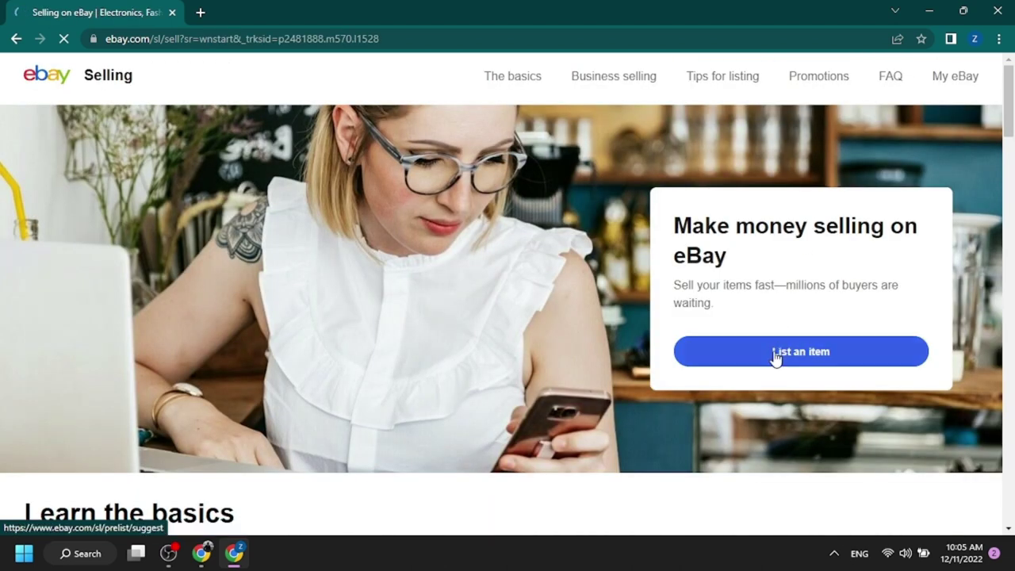
click(773, 357)
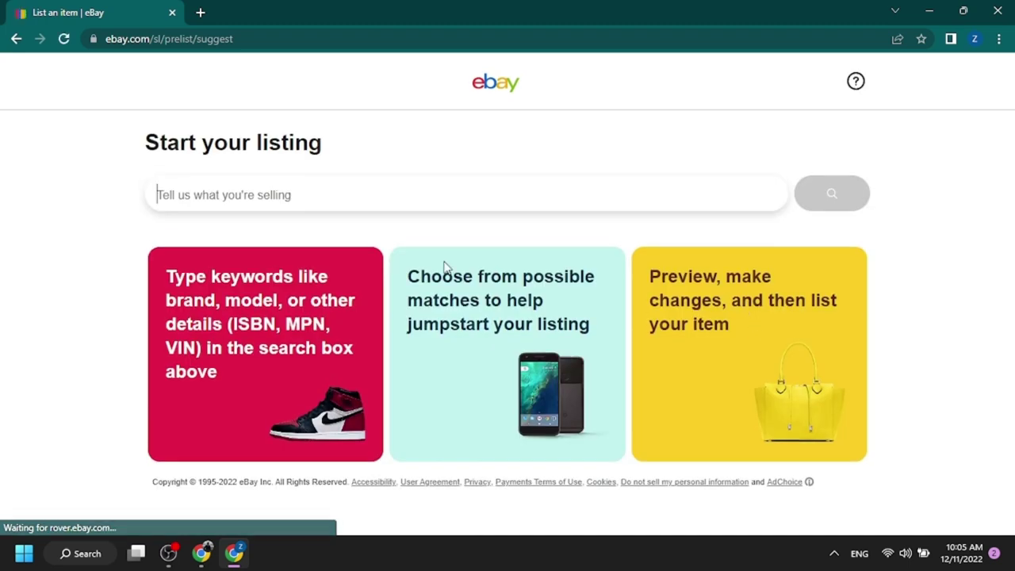
Copy the Mielle hair oil title from the competitor's eBay page and search for a listing match with it.
click(203, 554)
click(57, 7)
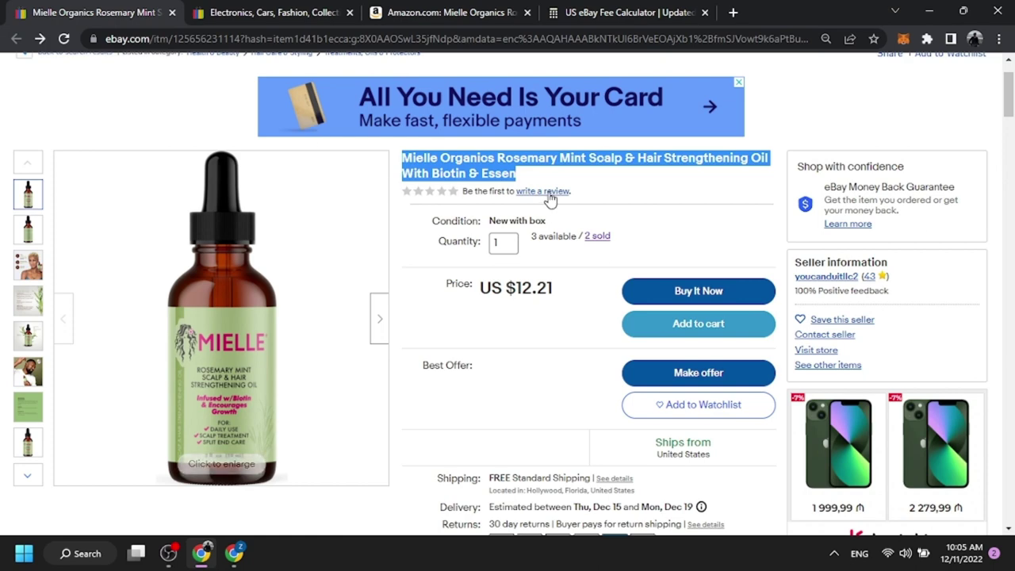
key(alt+Tab)
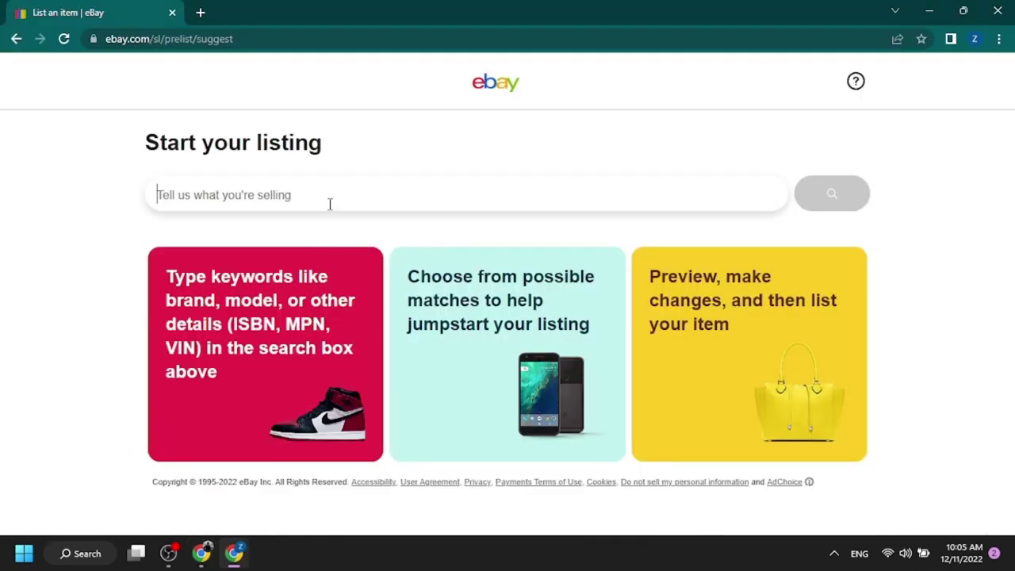
click(328, 190)
text(Mielle Organics Rosemary Mint Scalp & Hair Strengthening Oil With Biotin & Essen)
click(817, 195)
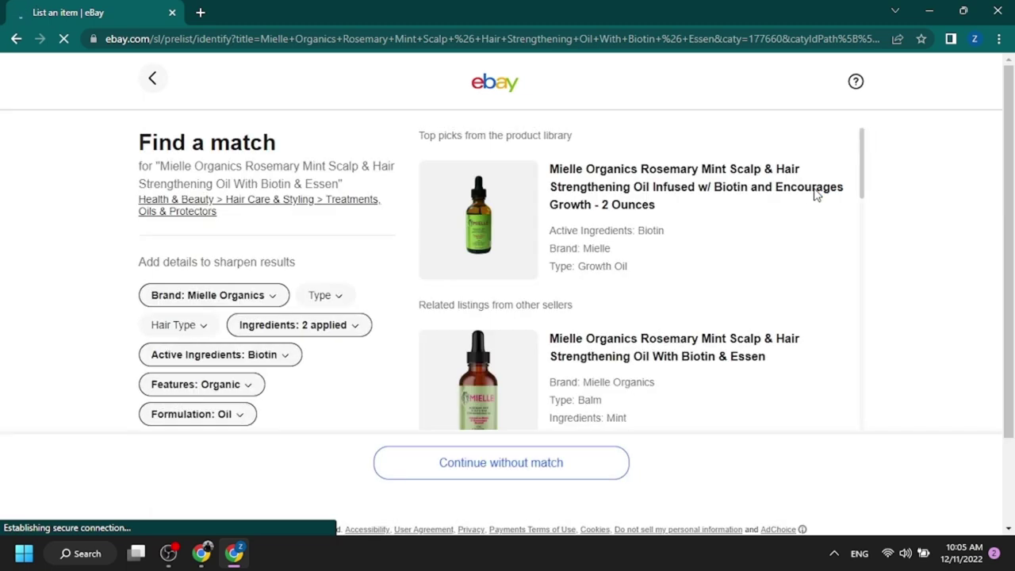
Base the draft on the related seller listing for the oil with Biotin & Essen, using the condition New without box.
click(552, 356)
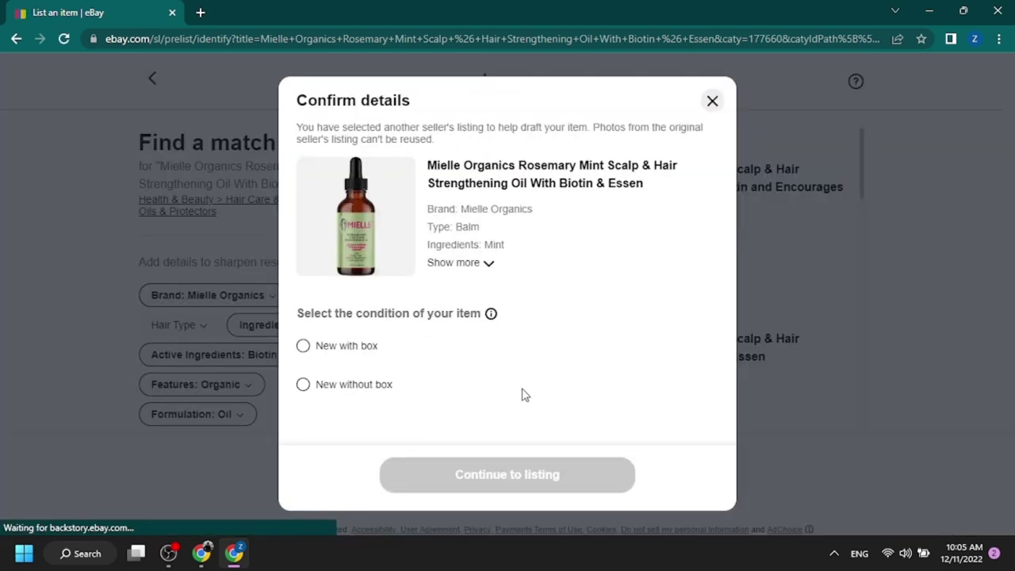
click(303, 384)
click(439, 473)
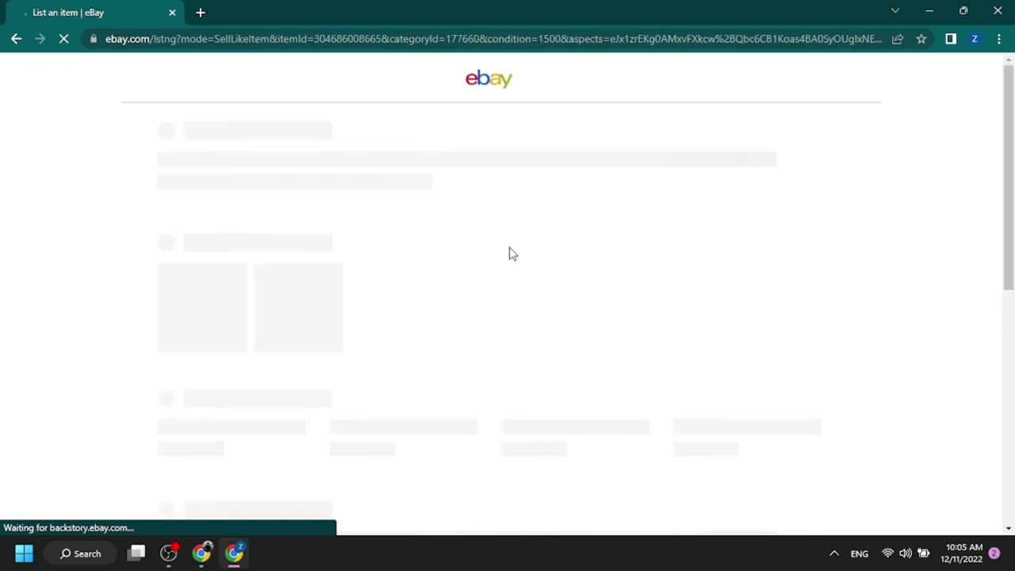
Add two oil bottle photos from the desktop to the listing, restoring the window for access and maximizing it again.
click(963, 11)
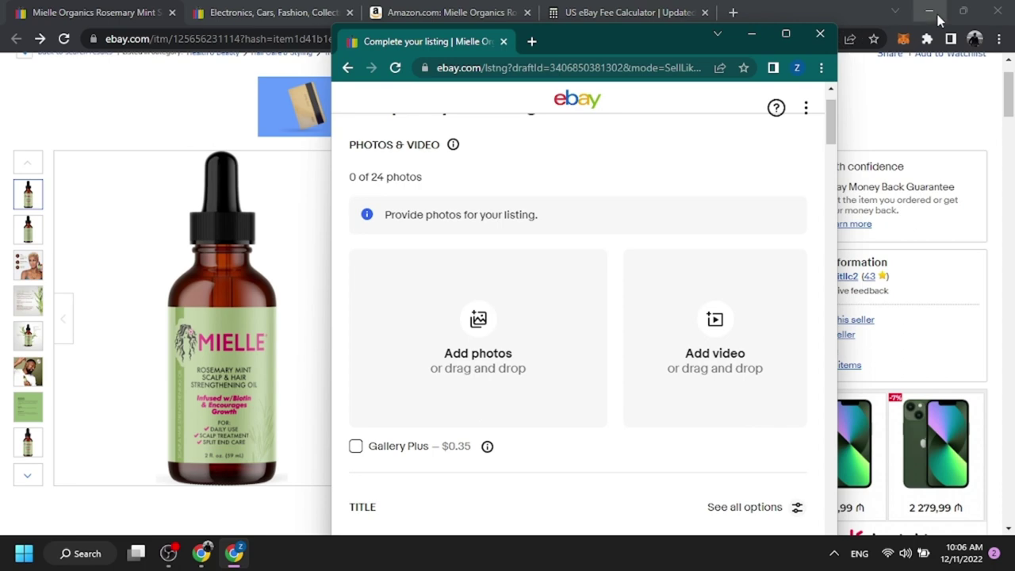
click(936, 17)
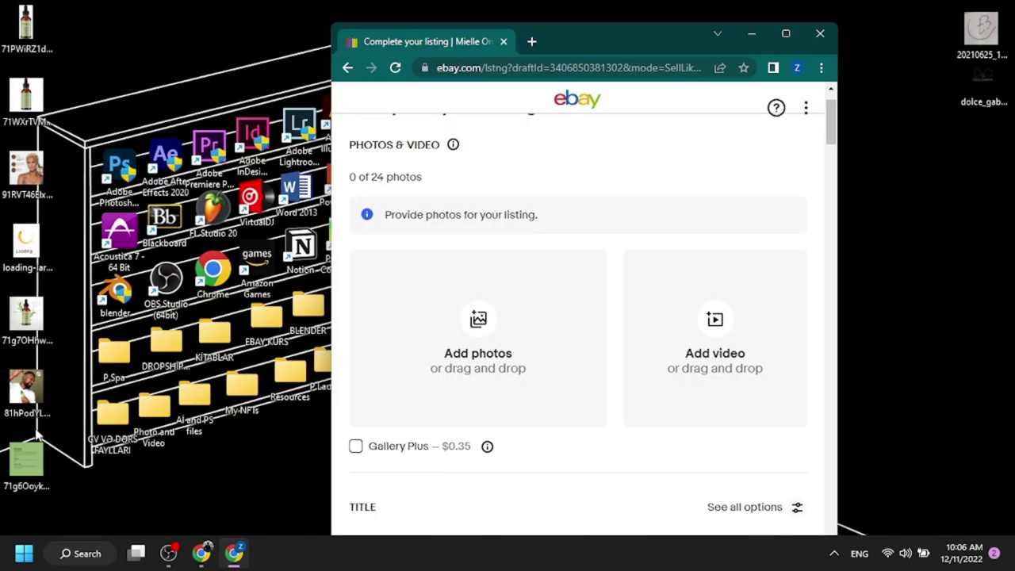
drag(425, 292, 642, 281)
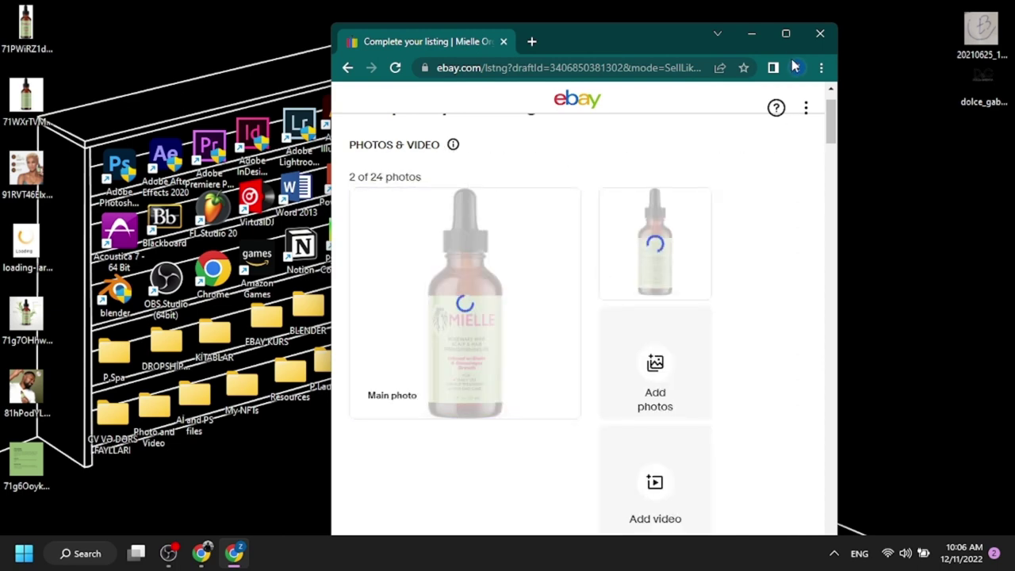
click(786, 33)
Check the draft's title, category and item specifics, and enter "new" as the condition description.
scroll(565, 366, down, 6)
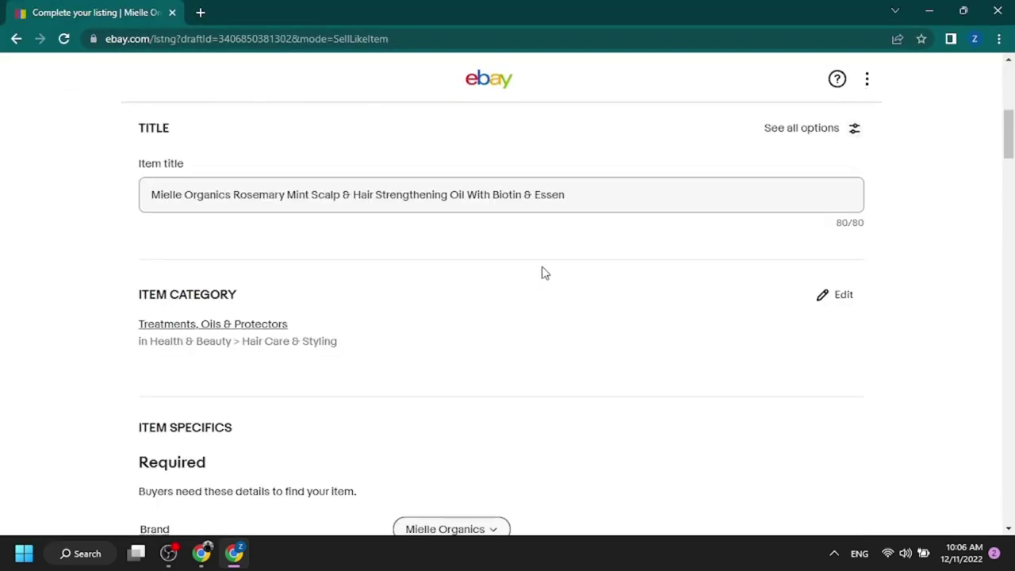
drag(559, 204, 287, 202)
scroll(467, 272, down, 2)
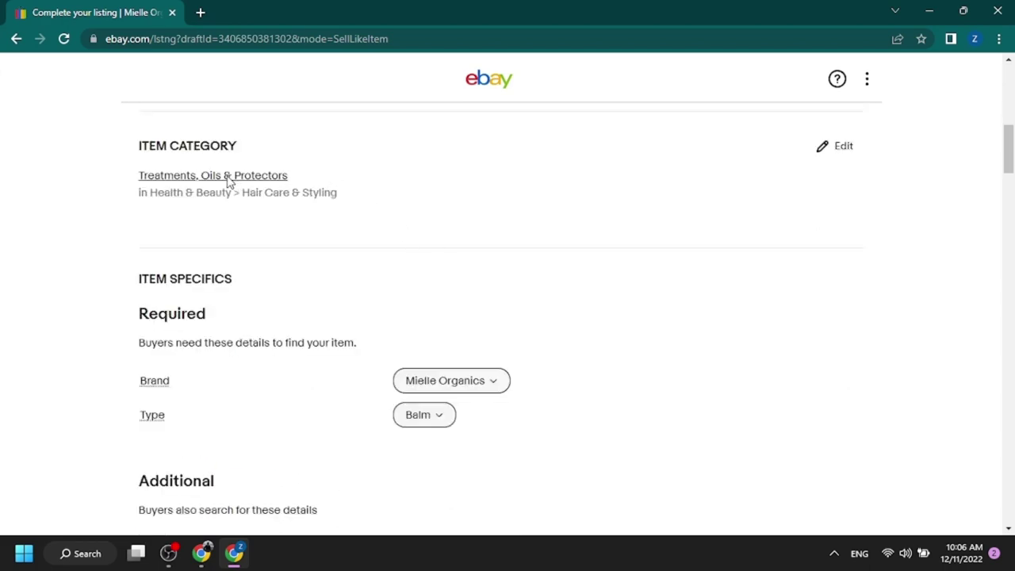
scroll(369, 227, down, 6)
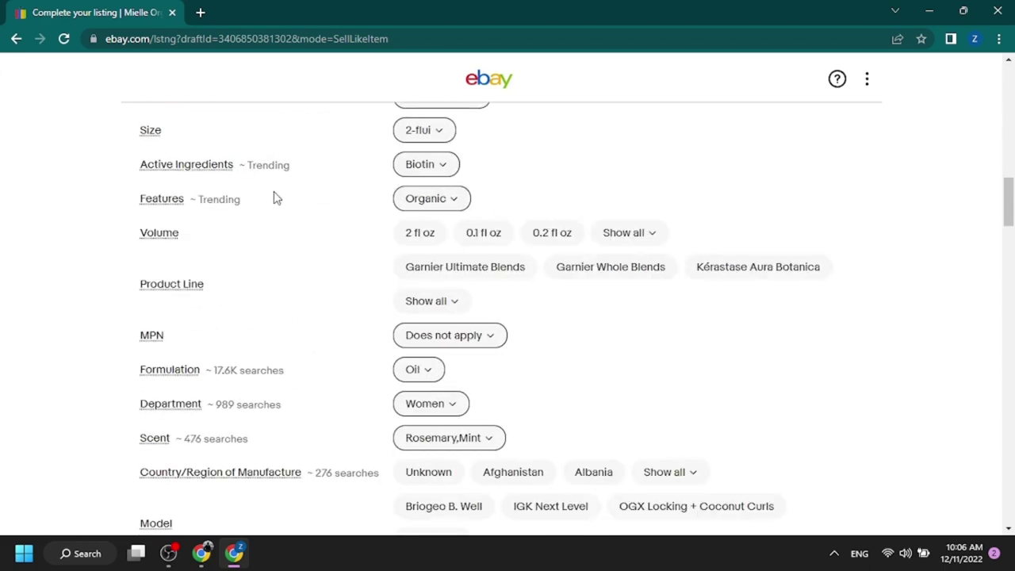
scroll(408, 331, down, 5)
scroll(438, 289, down, 4)
click(416, 289)
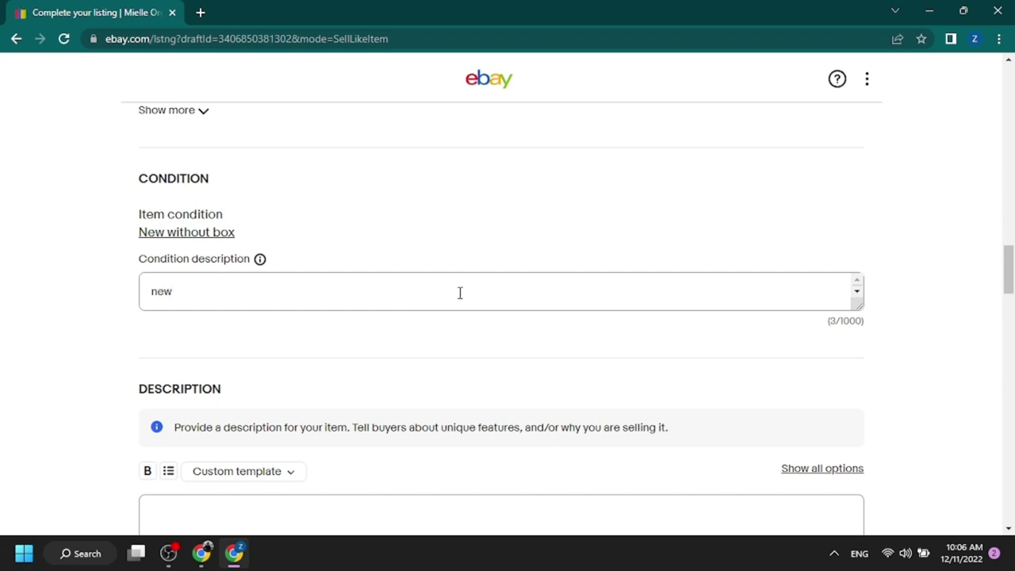
Copy the product bullet points from the Amazon hair oil page into the listing's description.
scroll(476, 254, down, 4)
key(alt+Tab)
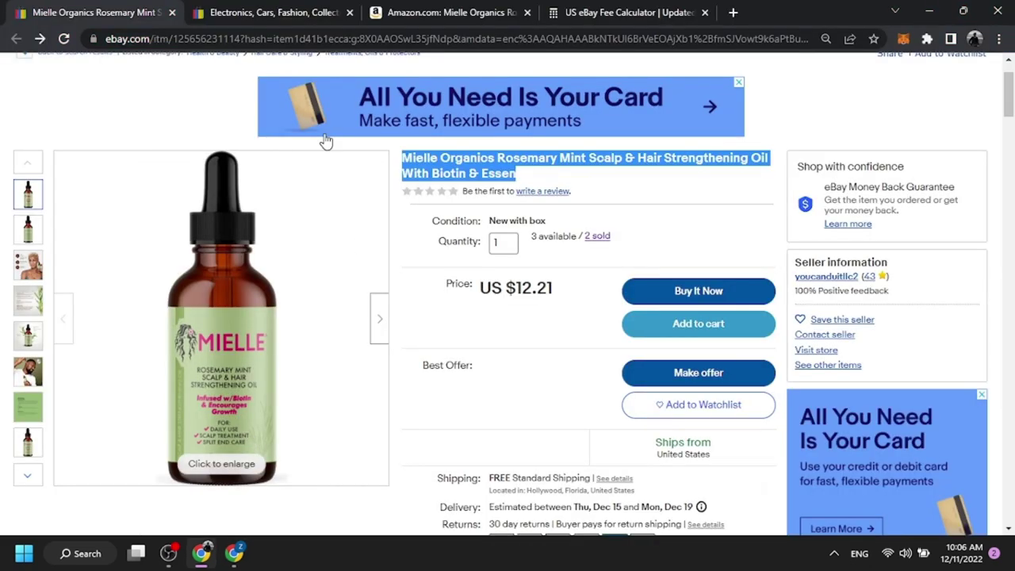
click(460, 12)
drag(466, 398, 712, 378)
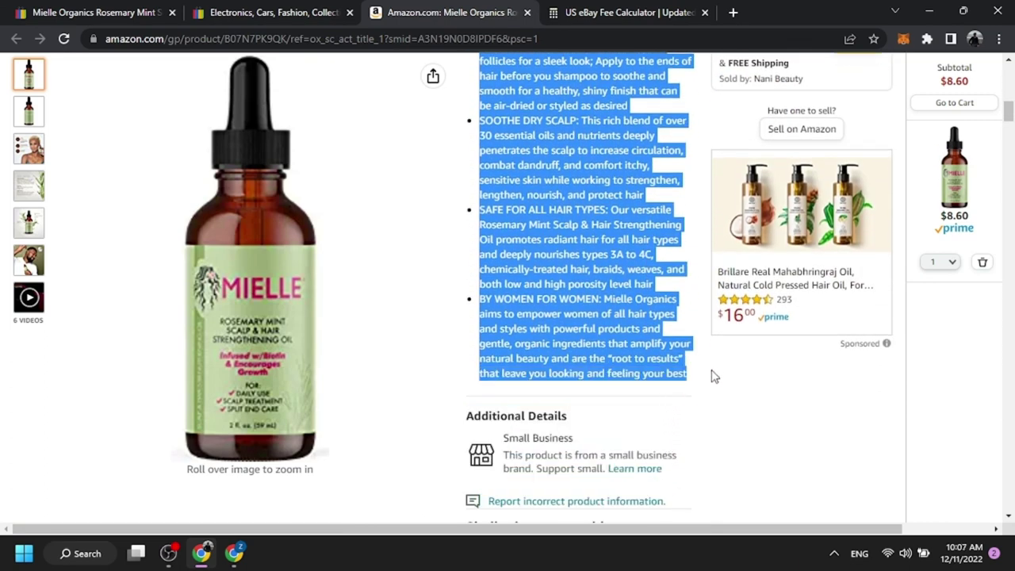
click(246, 547)
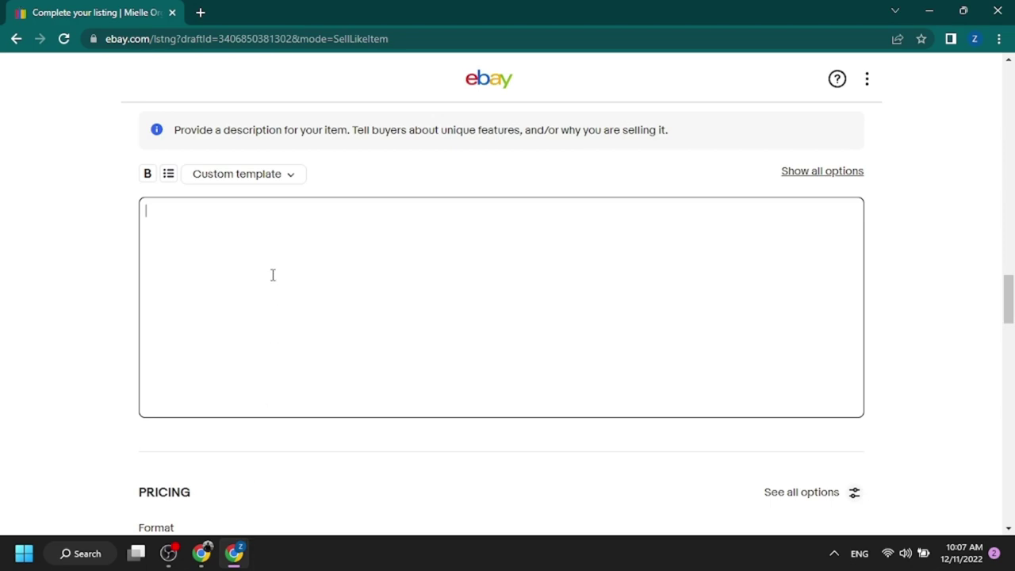
key(ctrl+v)
Change the pricing format to Buy It Now and set the price to $12.19.
scroll(352, 275, down, 5)
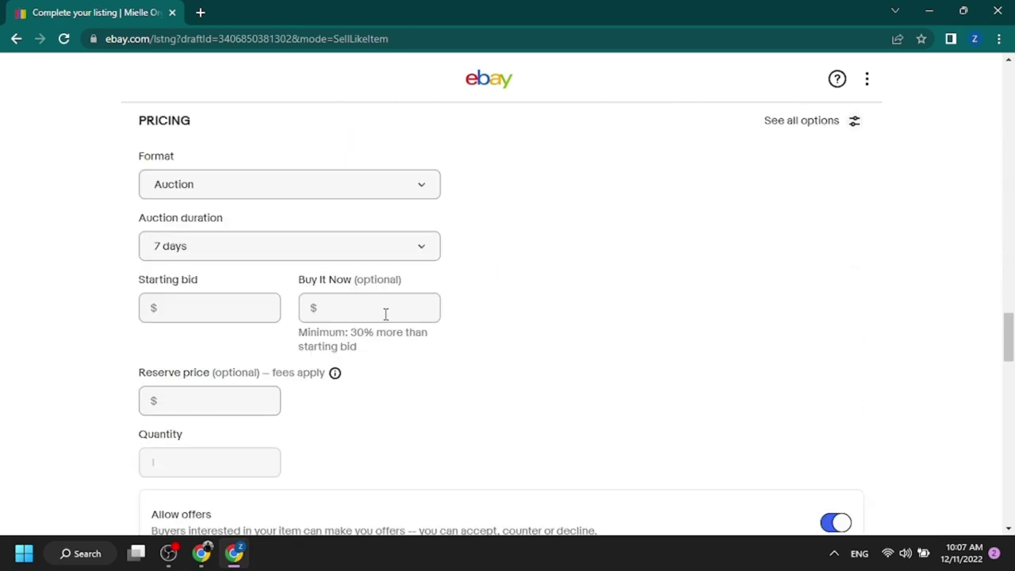
click(424, 188)
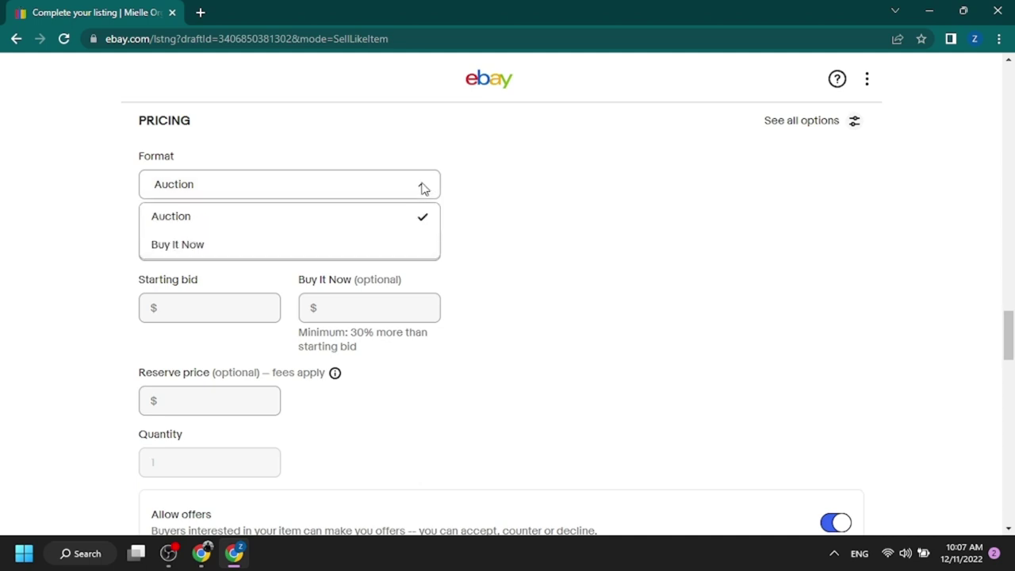
click(404, 243)
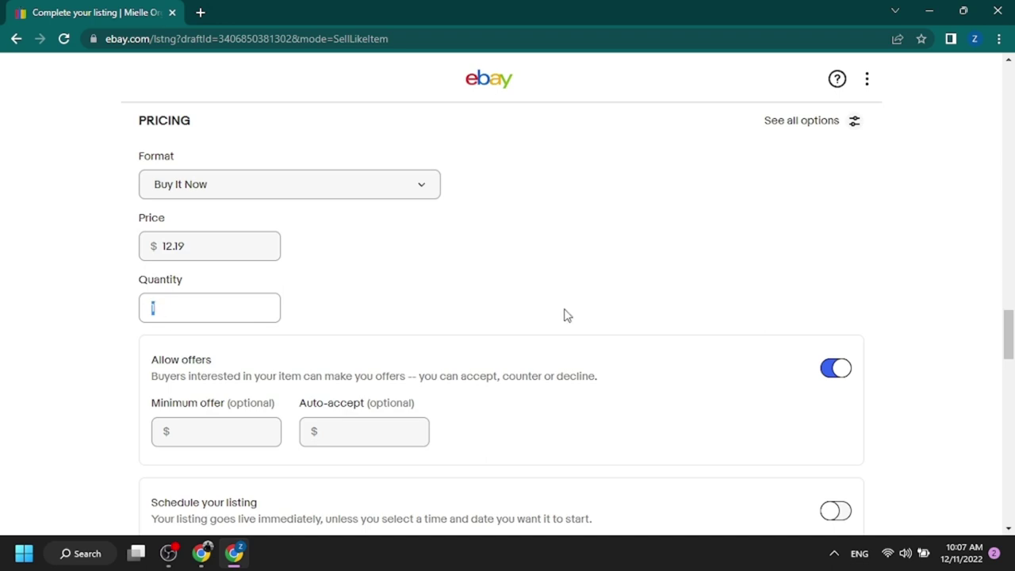
Turn on the Schedule your listing option to show its day and time settings, then turn it back off.
scroll(753, 366, down, 4)
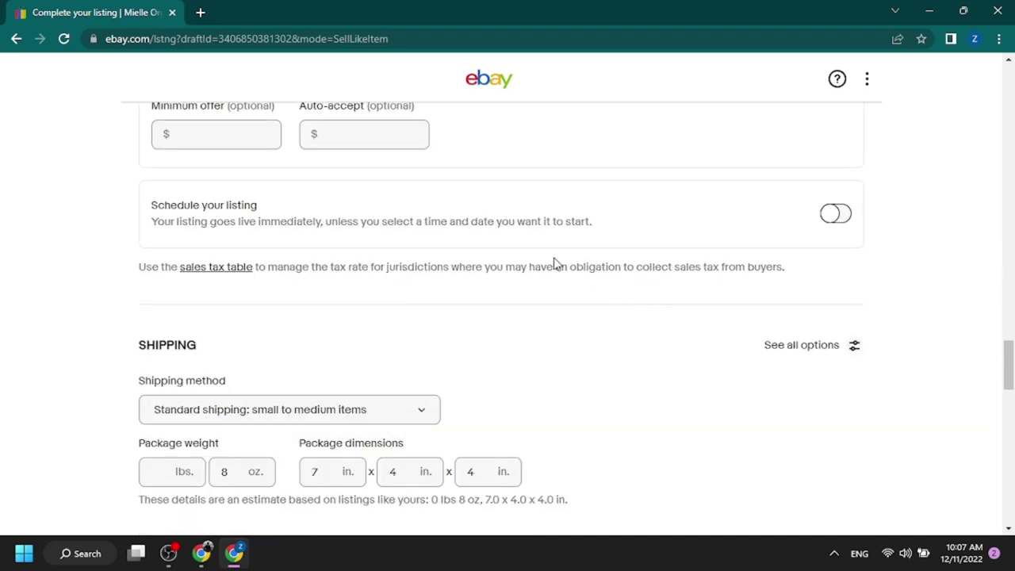
drag(171, 206, 263, 213)
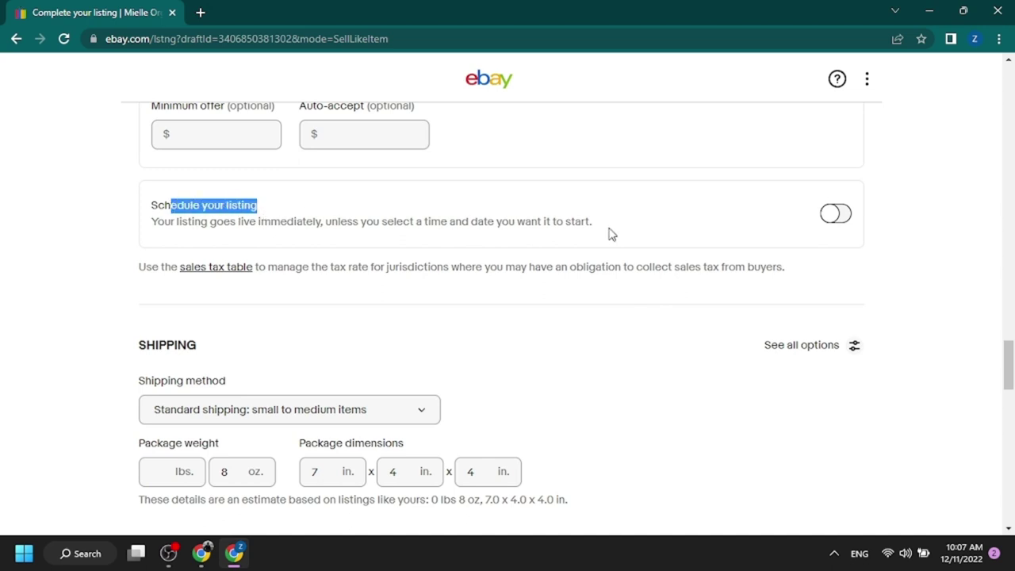
click(828, 216)
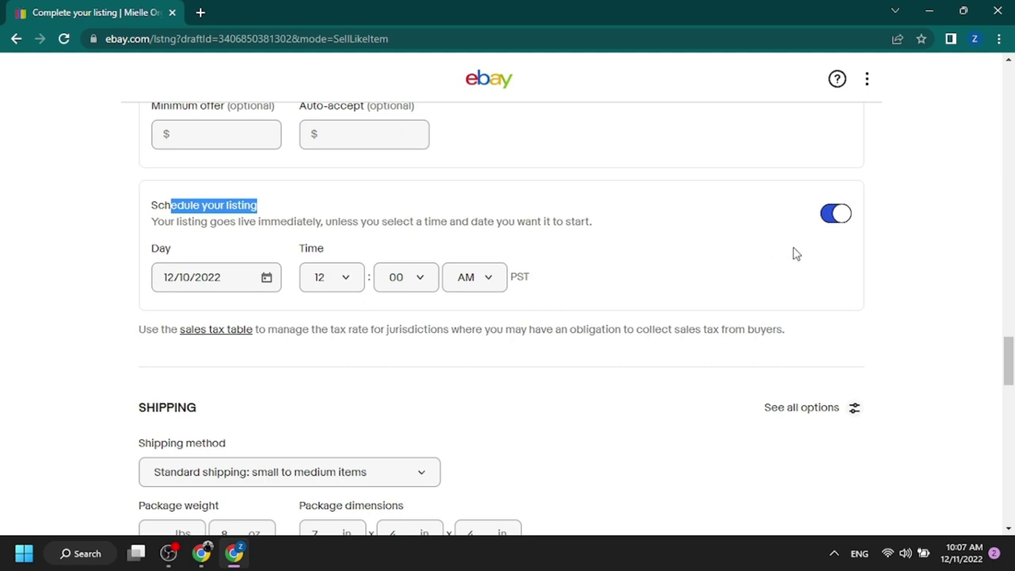
click(834, 215)
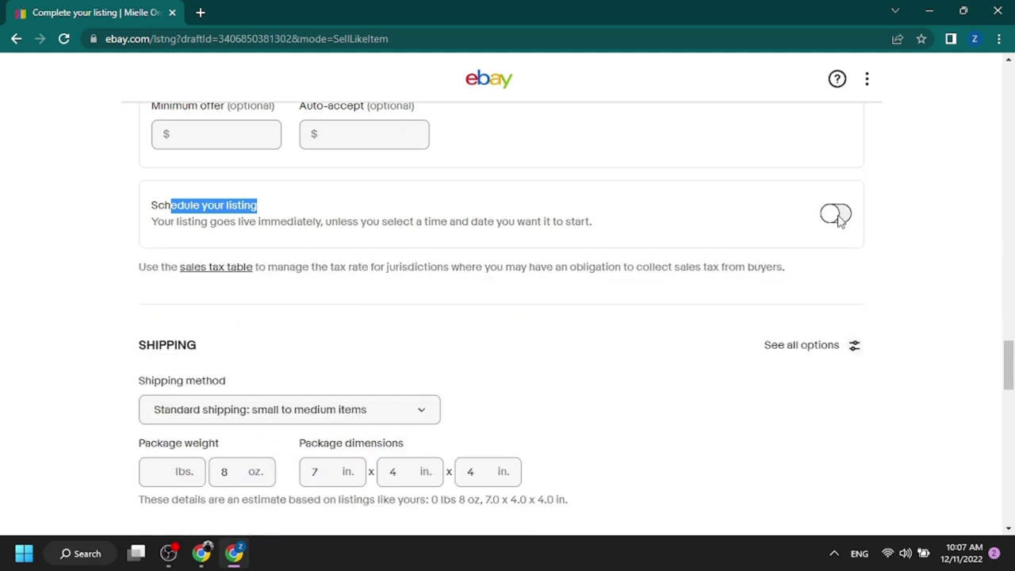
Set the domestic shipping cost type to Flat rate and offer free shipping with USPS First Class.
scroll(652, 336, down, 3)
scroll(639, 317, down, 2)
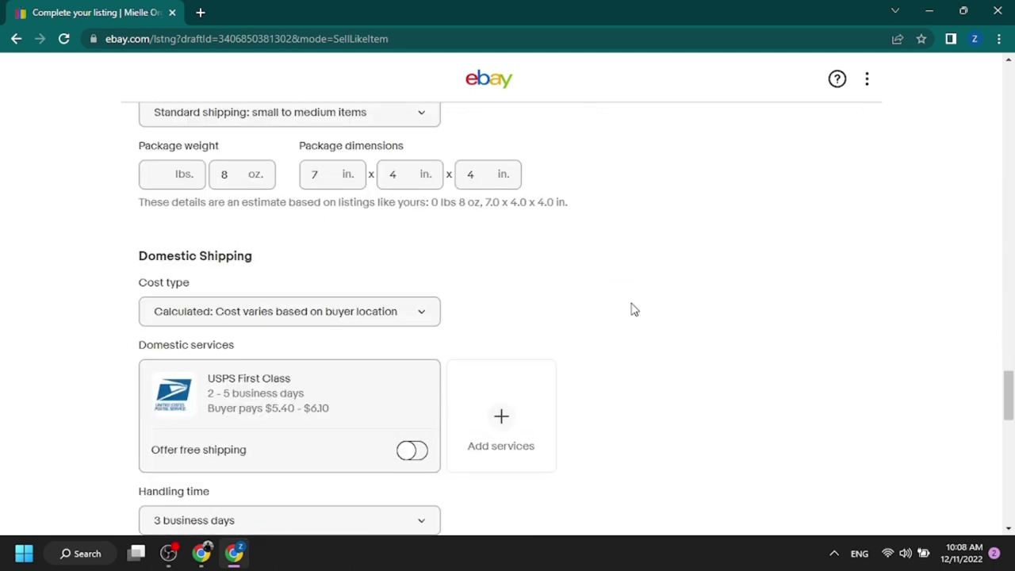
scroll(555, 356, down, 2)
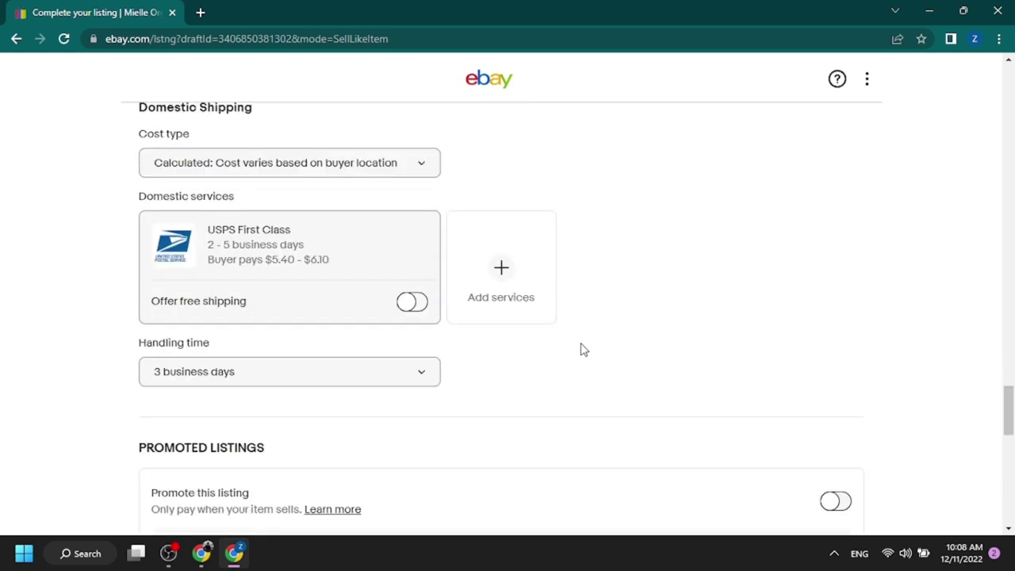
scroll(333, 277, up, 1)
double_click(222, 304)
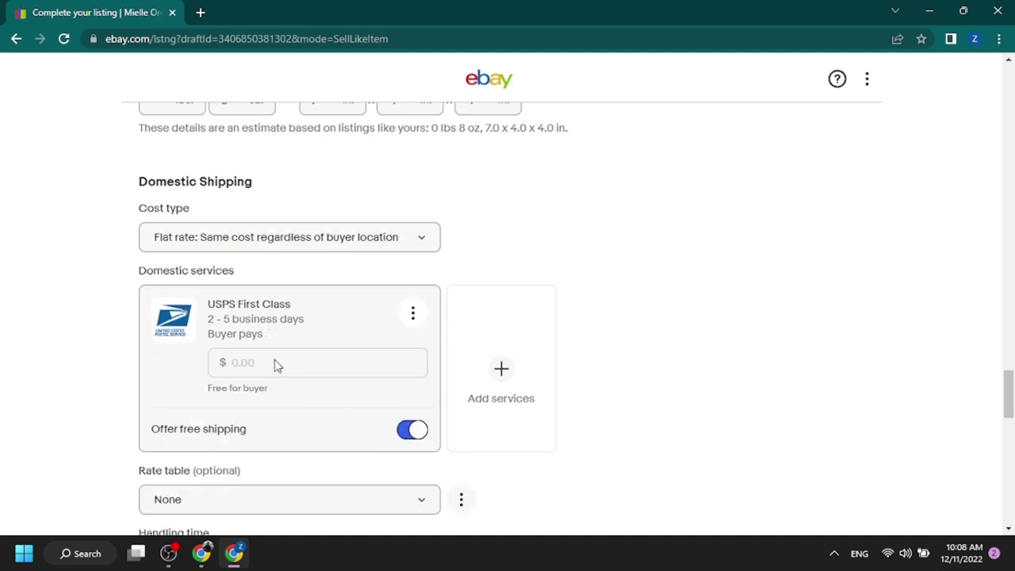
Set the listing's handling time to Same business day.
scroll(368, 412, down, 2)
click(378, 411)
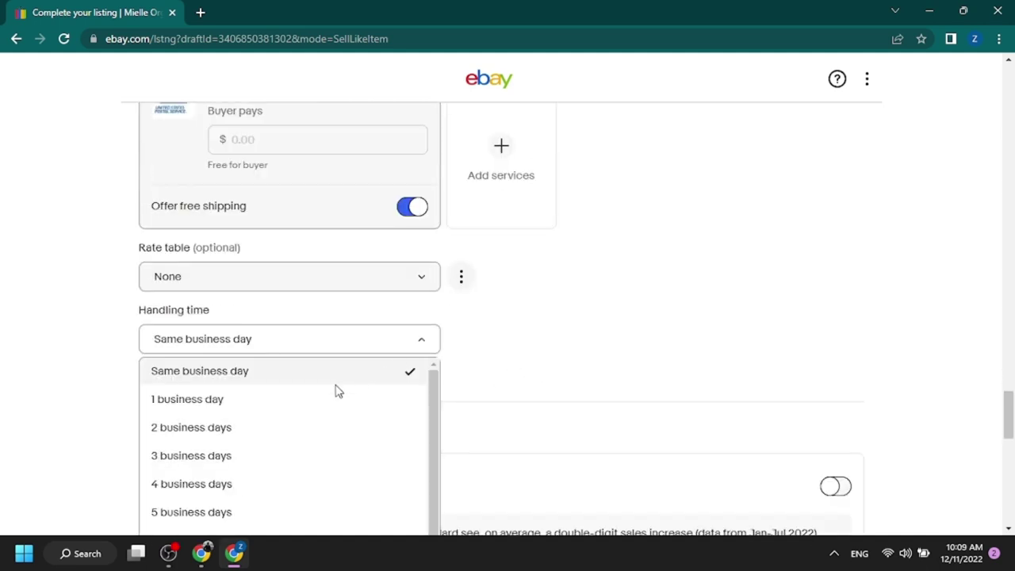
scroll(528, 364, up, 3)
scroll(256, 325, down, 4)
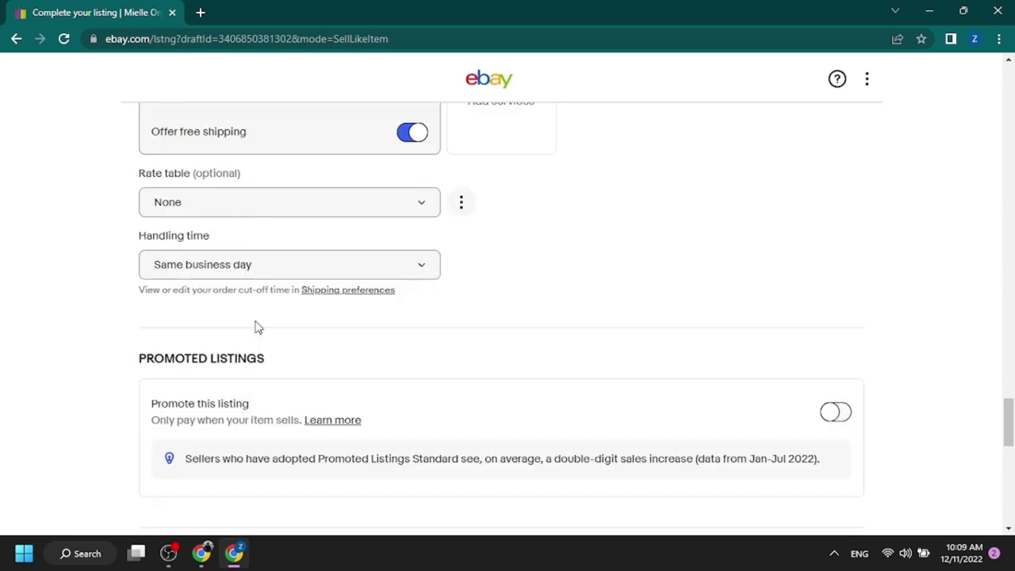
In the payment preferences, require immediate payment when the buyer uses Buy It Now.
scroll(426, 396, down, 1)
scroll(426, 383, down, 2)
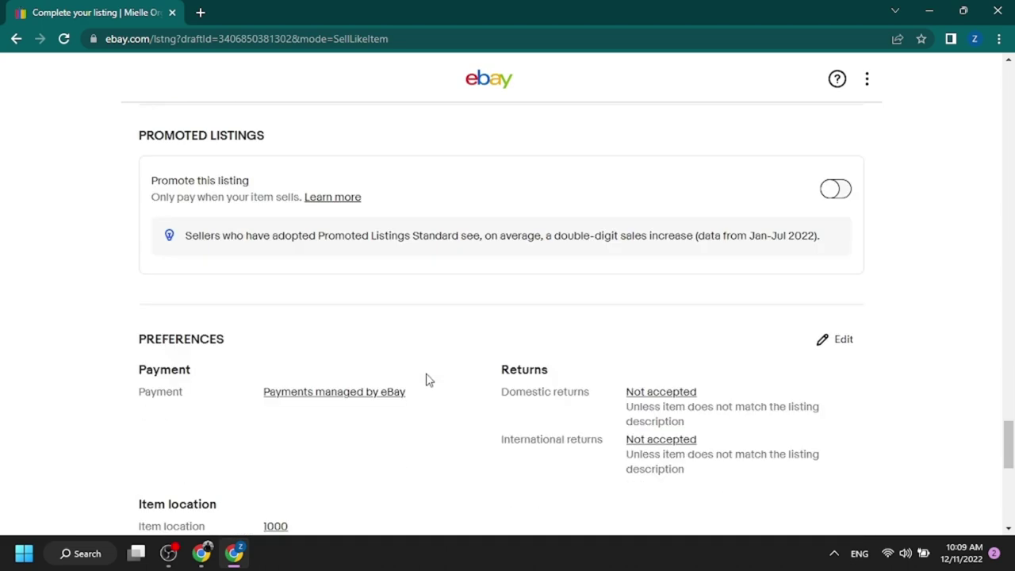
click(317, 392)
click(309, 218)
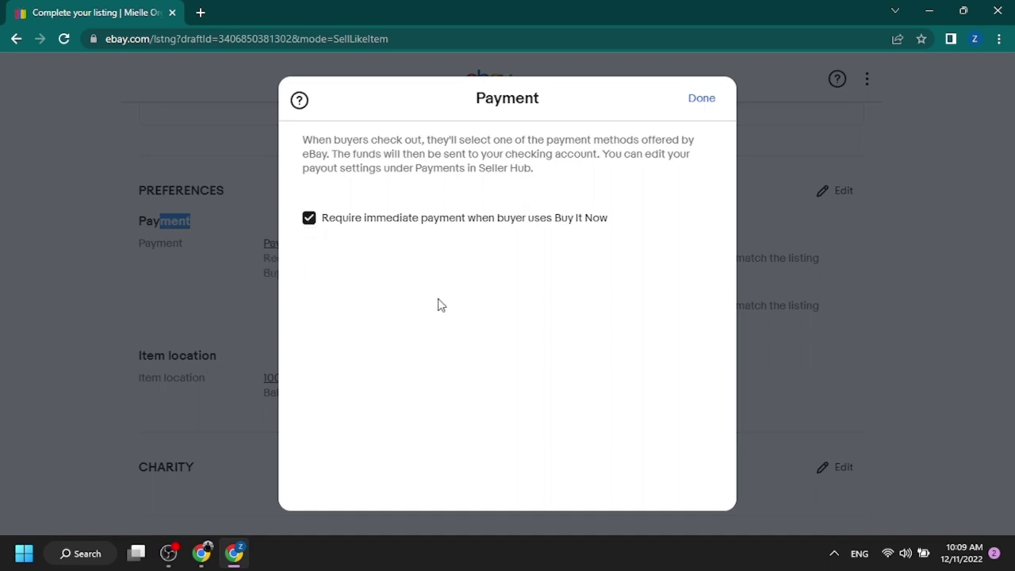
Open the item location preferences and replace the city and state with "california".
click(272, 235)
scroll(272, 236, down, 2)
click(272, 235)
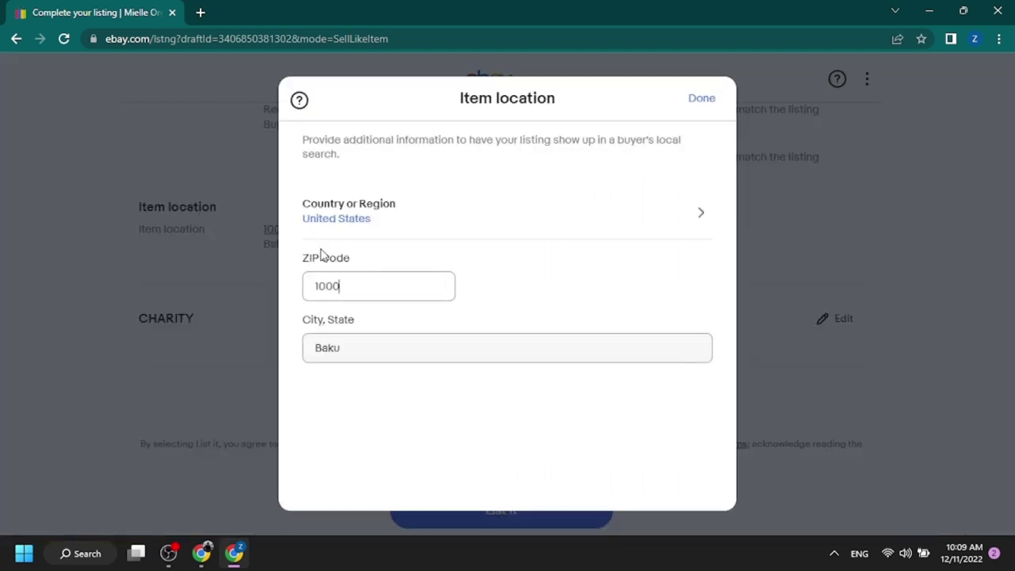
scroll(410, 348, down, 3)
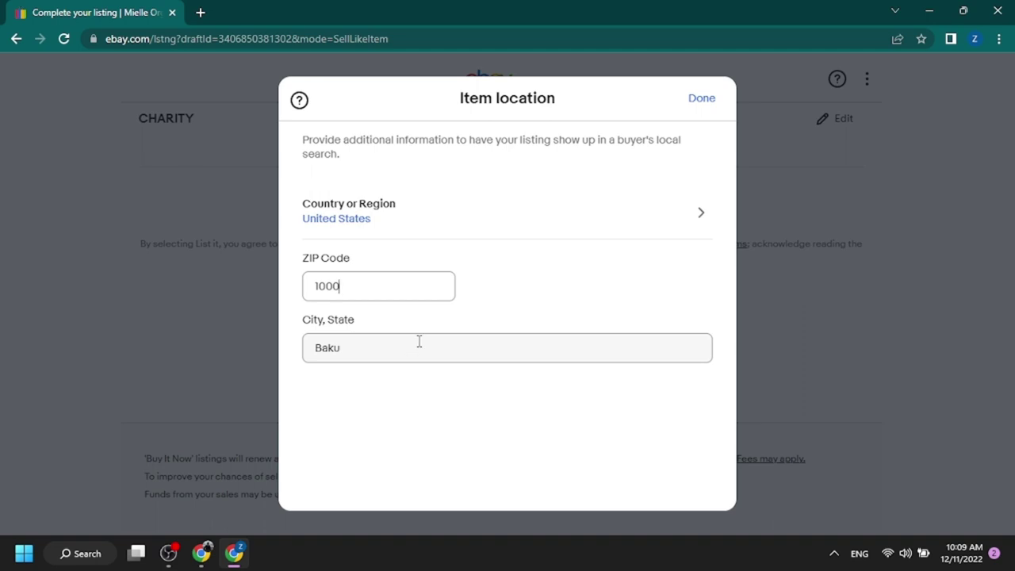
click(442, 343)
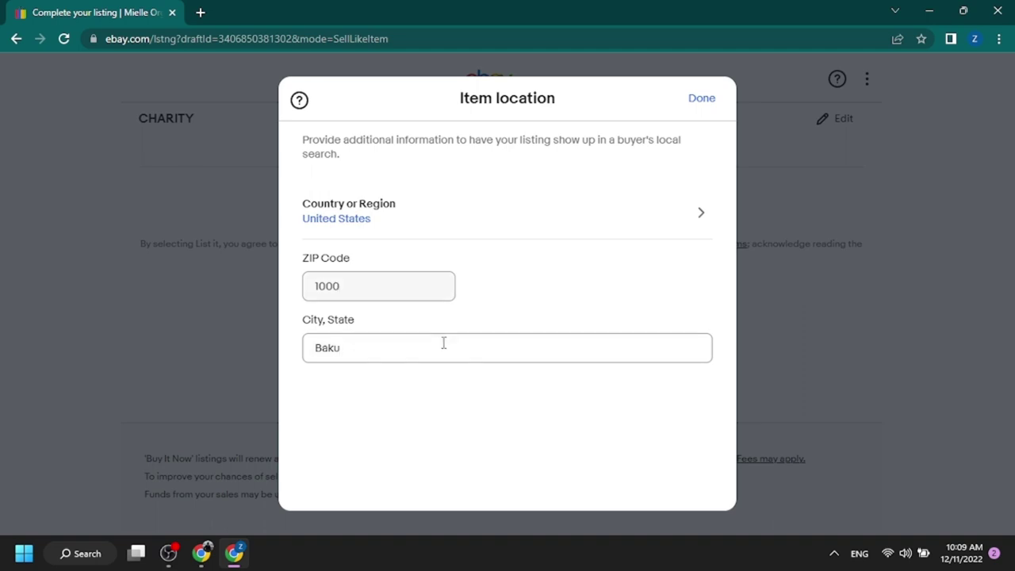
key(BackSpace)
key(BackSpace)
key(BackSpace)
text(california)
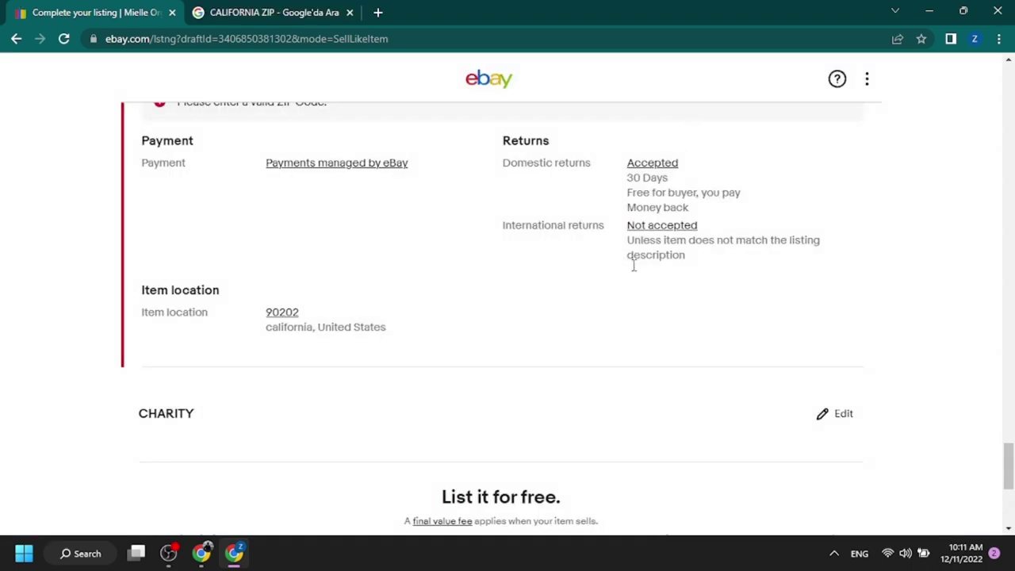
Submit the listing for publishing and continue to the seller payout setup.
scroll(585, 321, down, 3)
click(571, 268)
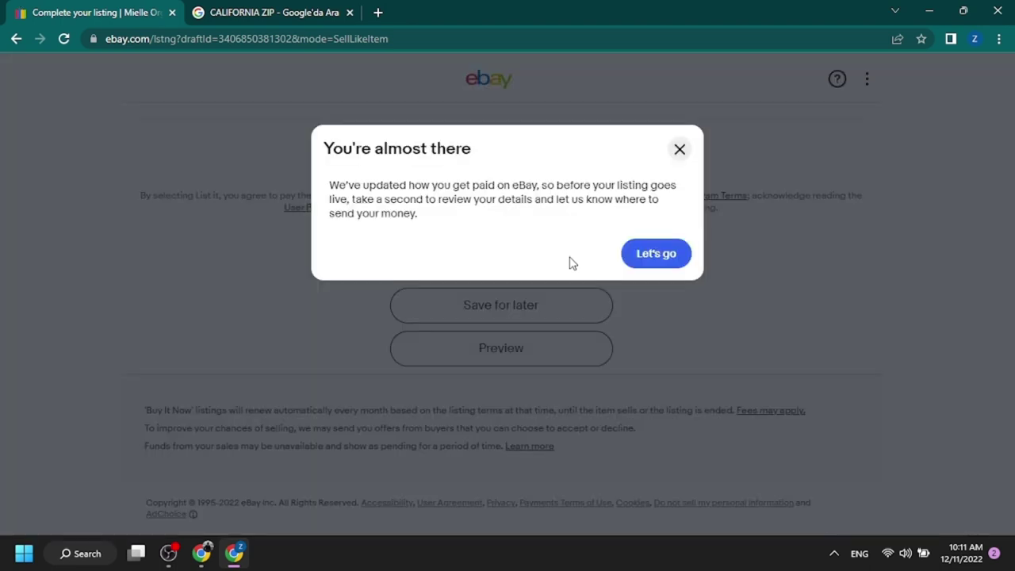
click(641, 255)
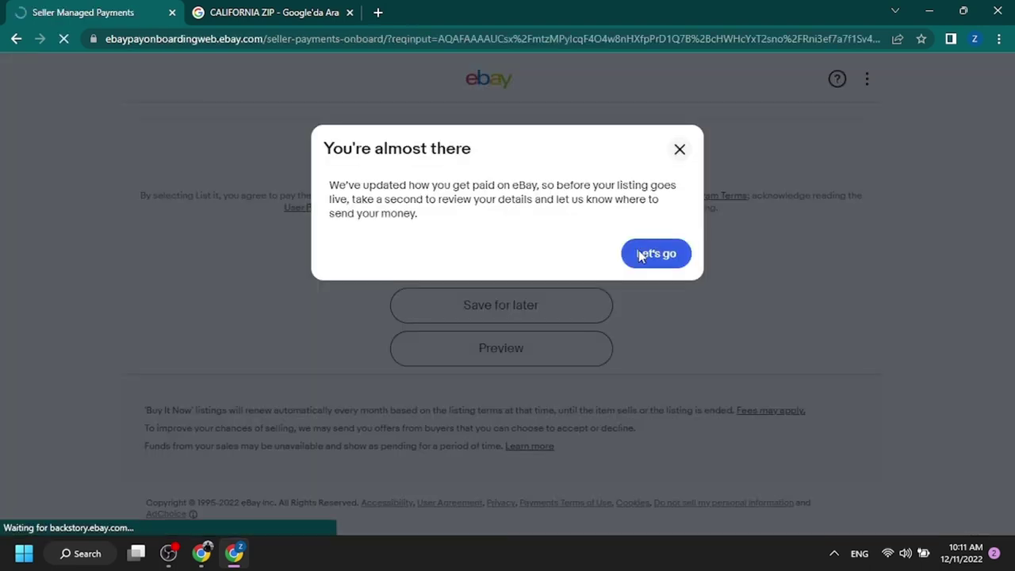
Read through the selling account setup requirements and start the Payoneer account connection.
drag(208, 124, 281, 125)
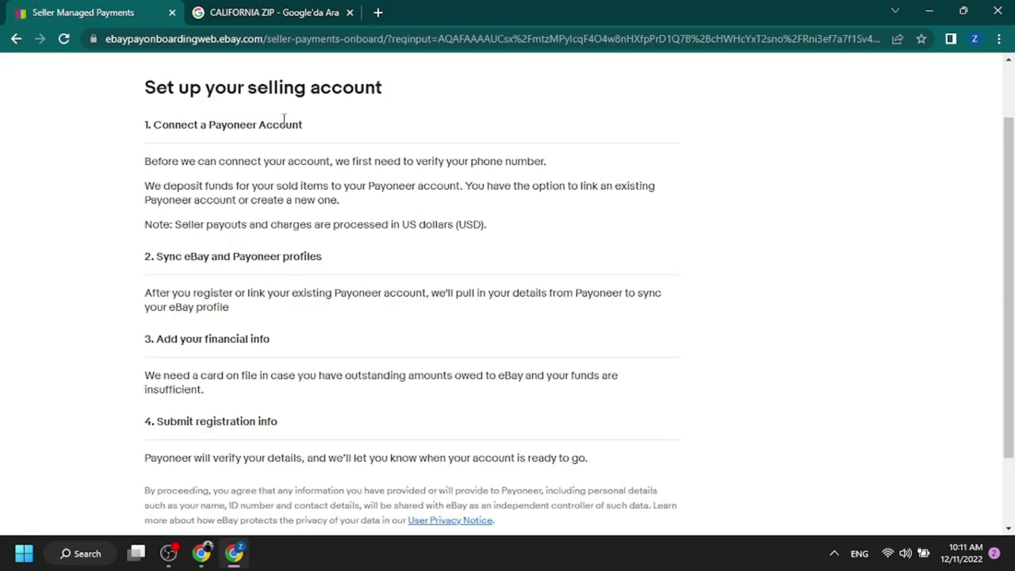
scroll(282, 228, down, 1)
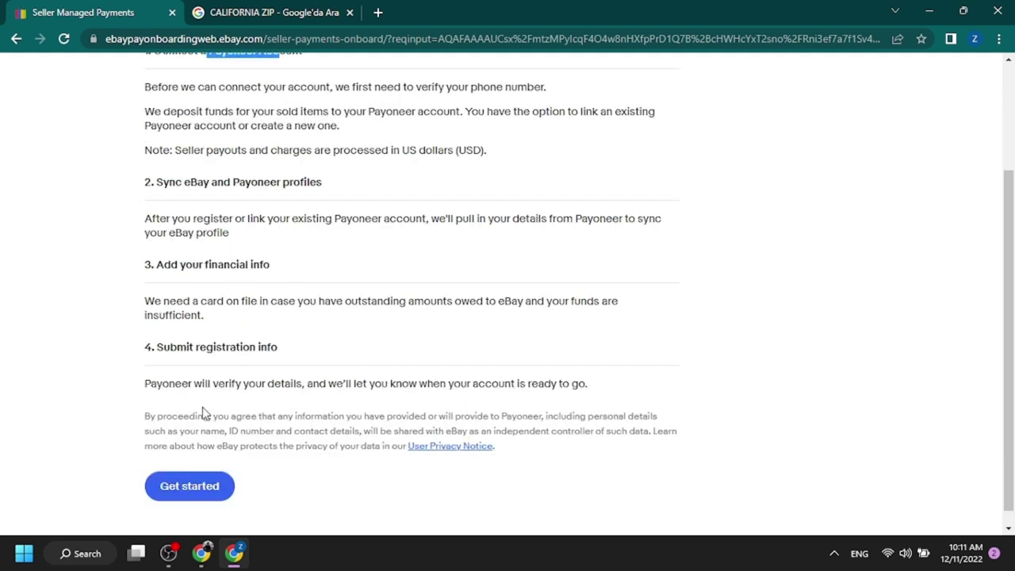
click(205, 494)
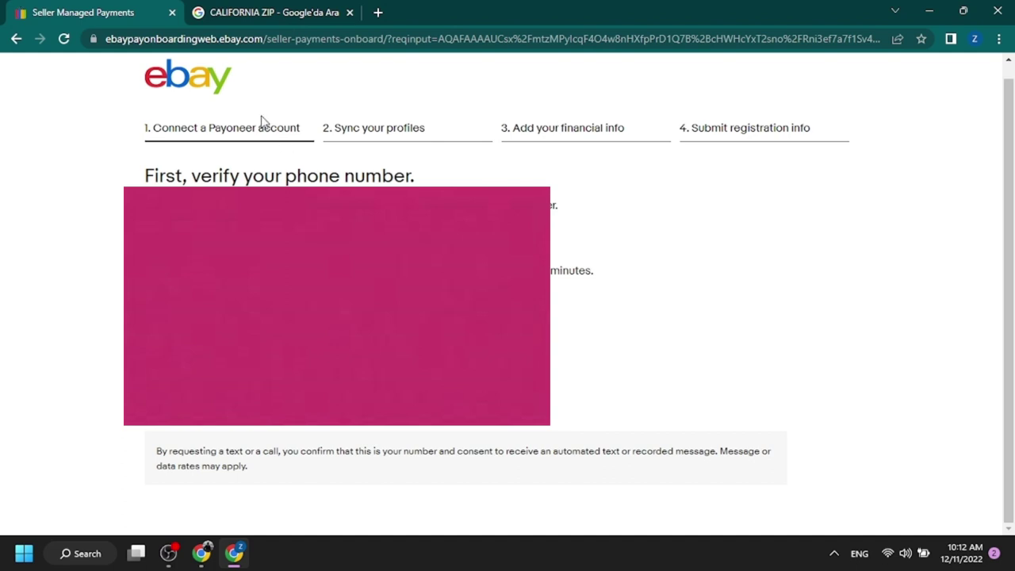
Examine the four registration stages from connecting Payoneer to submitting registration info, and return to the eBay home page.
drag(228, 128, 414, 163)
drag(256, 130, 191, 135)
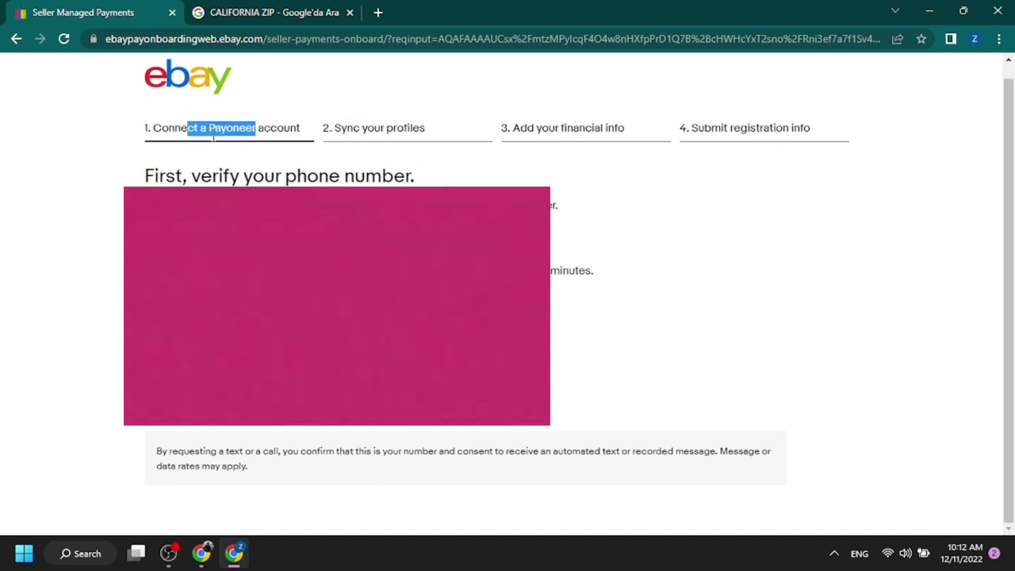
drag(329, 126, 400, 126)
drag(183, 124, 426, 128)
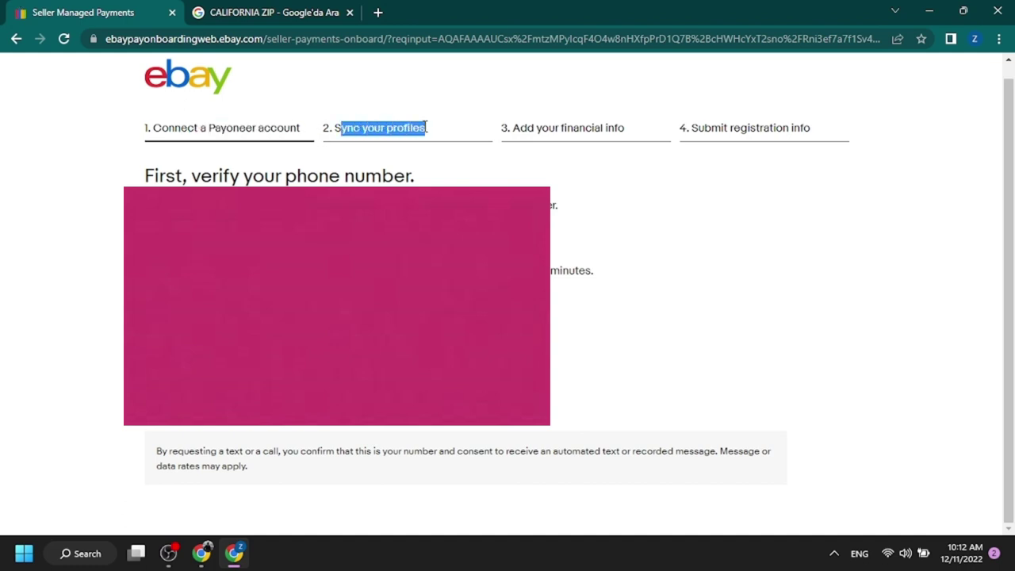
drag(534, 127, 605, 121)
drag(711, 126, 773, 127)
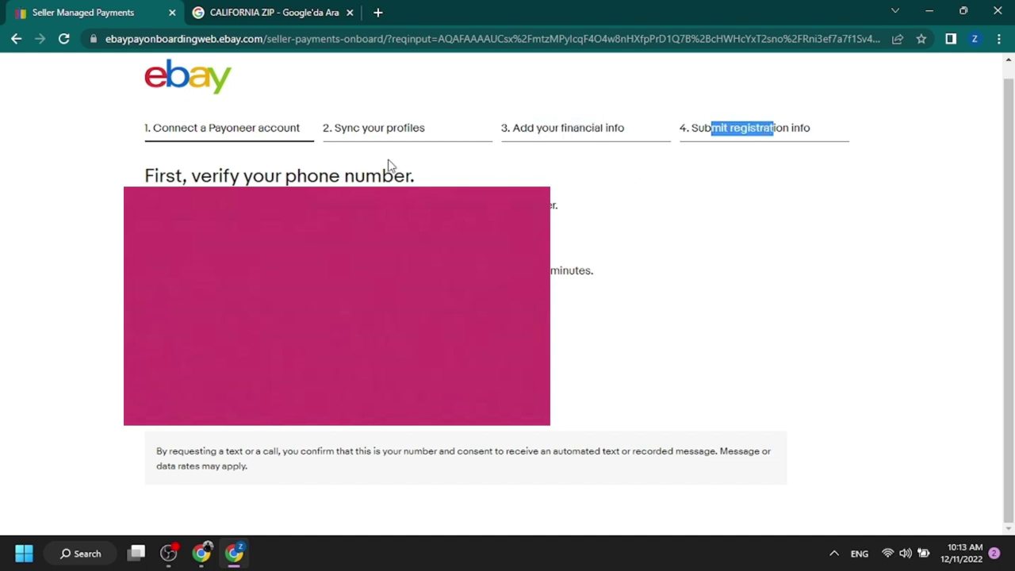
click(225, 86)
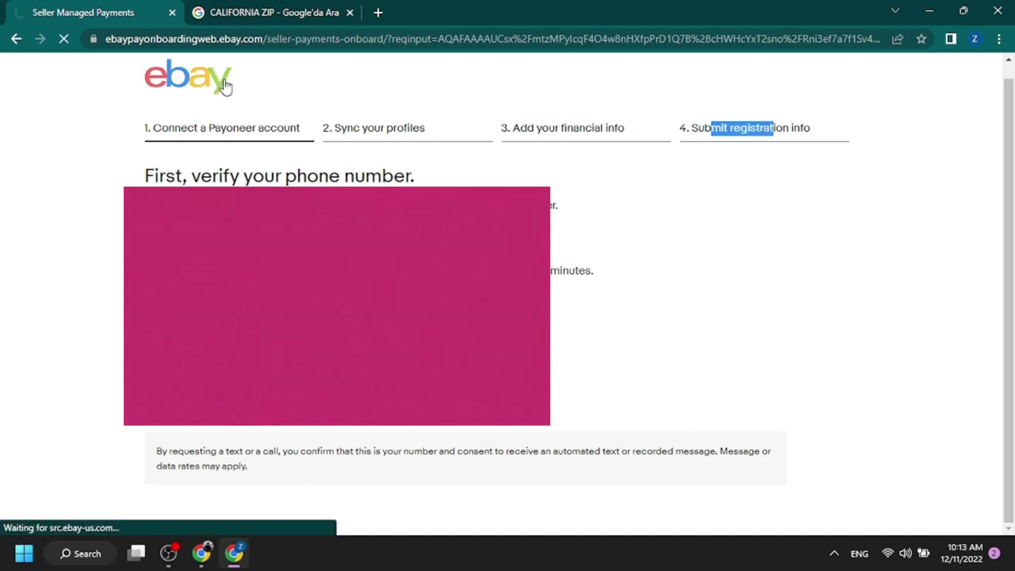